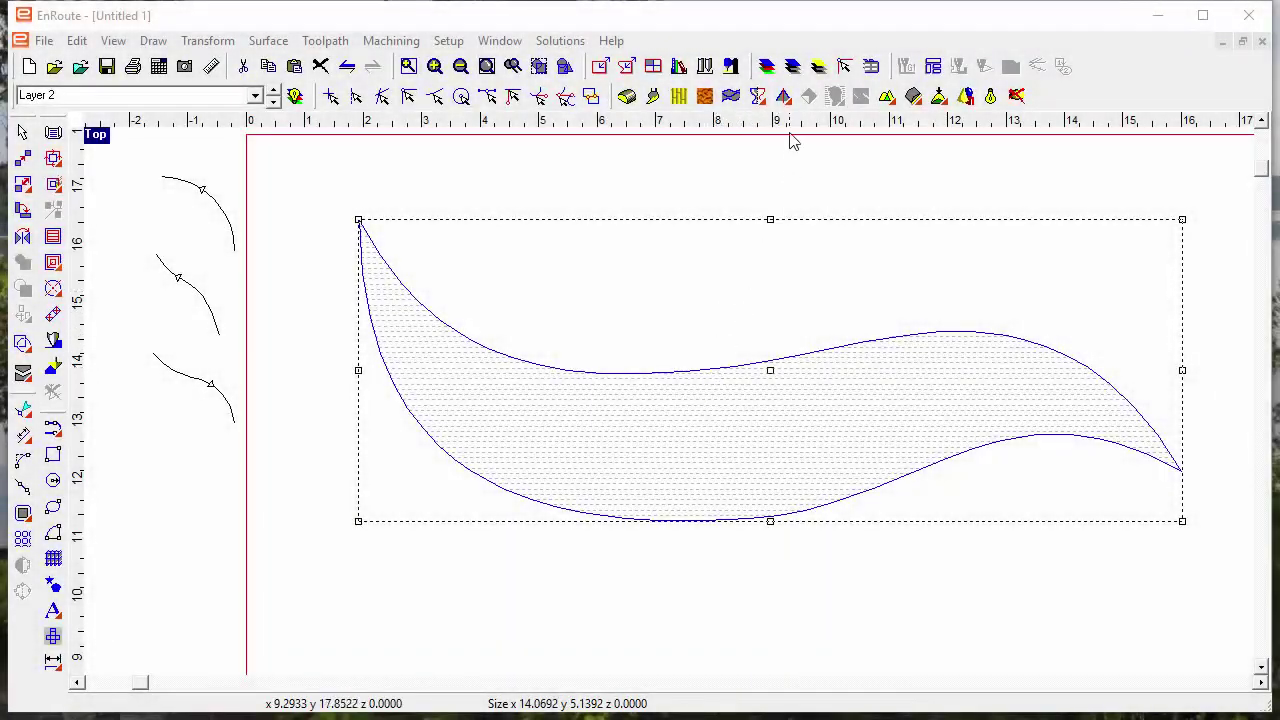
Apply a centerline chamfer with a height of 0.7 to the swoosh, using the uppermost arc as the chamfering contour.
{"action": "left_click", "coordinate": [783, 97]}
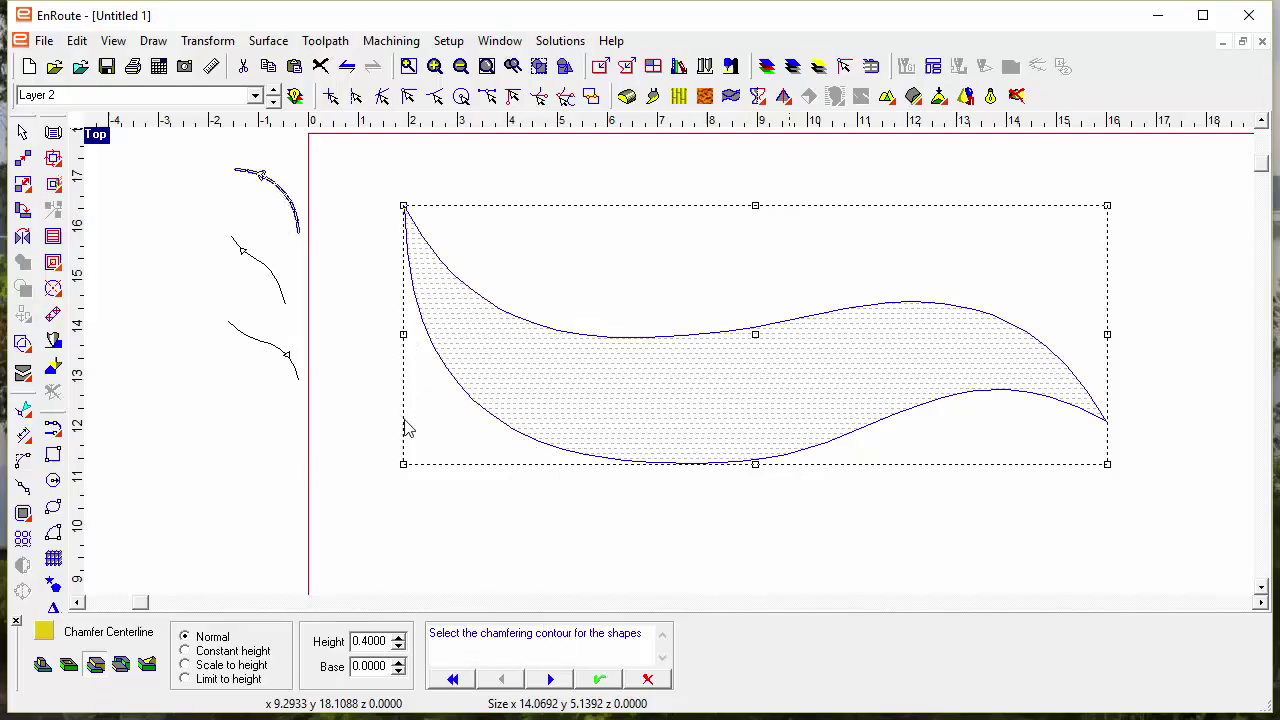
{"action": "left_click", "coordinate": [398, 639]}
{"action": "left_click", "coordinate": [398, 639]}
{"action": "left_click", "coordinate": [597, 679]}
Turn on the rendered view and examine the rounded swoosh surface in perspective before returning to the top view.
{"action": "left_click", "coordinate": [995, 98]}
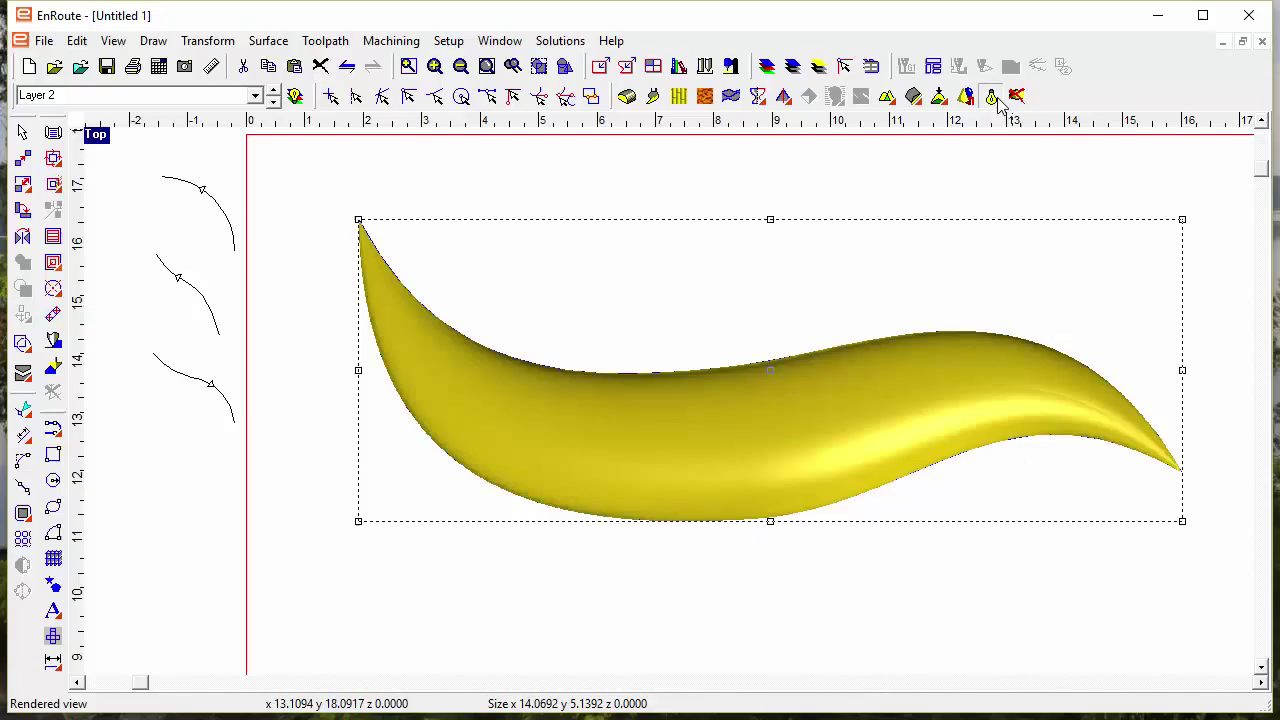
{"action": "key", "text": "F8"}
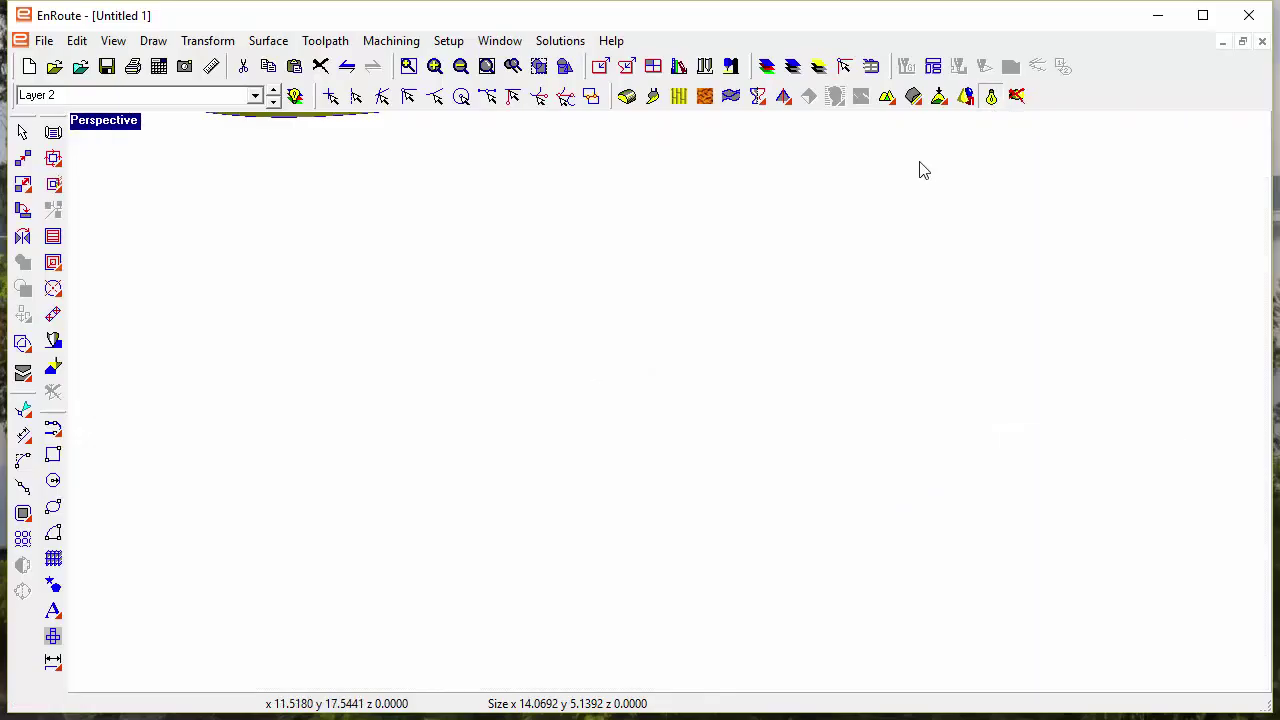
{"action": "scroll", "coordinate": [893, 296], "scroll_direction": "down", "scroll_amount": 5}
{"action": "middle_click_drag", "start_coordinate": [893, 296], "coordinate": [938, 390]}
{"action": "scroll", "coordinate": [938, 390], "scroll_direction": "up", "scroll_amount": 3}
{"action": "left_click_drag", "start_coordinate": [938, 390], "coordinate": [530, 428]}
{"action": "key", "text": "t"}
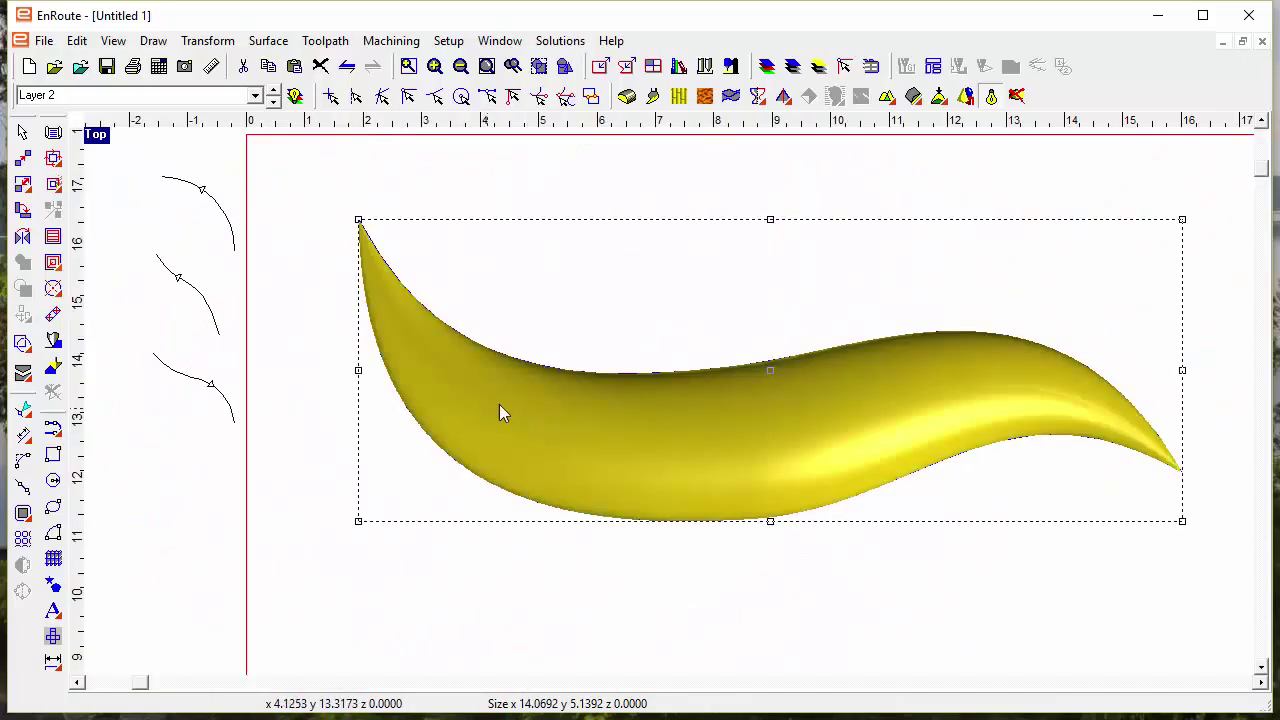
Undo the swoosh chamfer and apply a new 0.7 high centerline chamfer using the middle profile curve as the contour.
{"action": "left_click", "coordinate": [345, 68]}
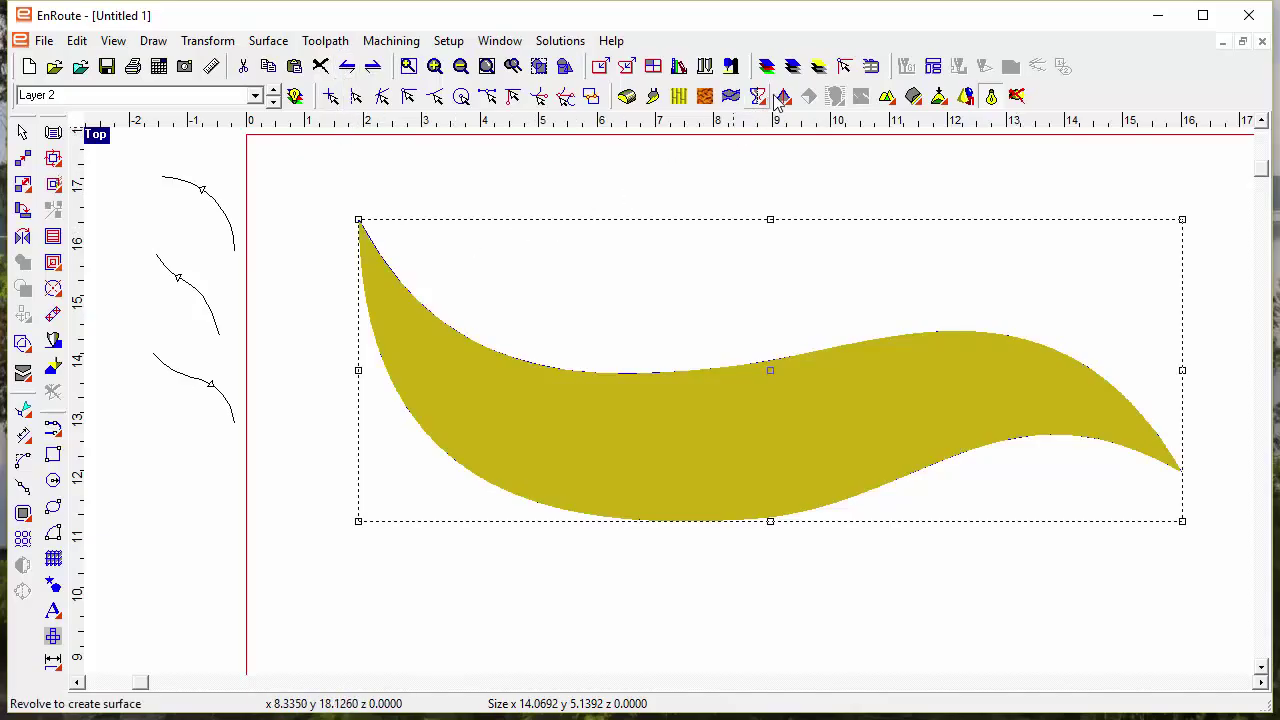
{"action": "left_click", "coordinate": [757, 96]}
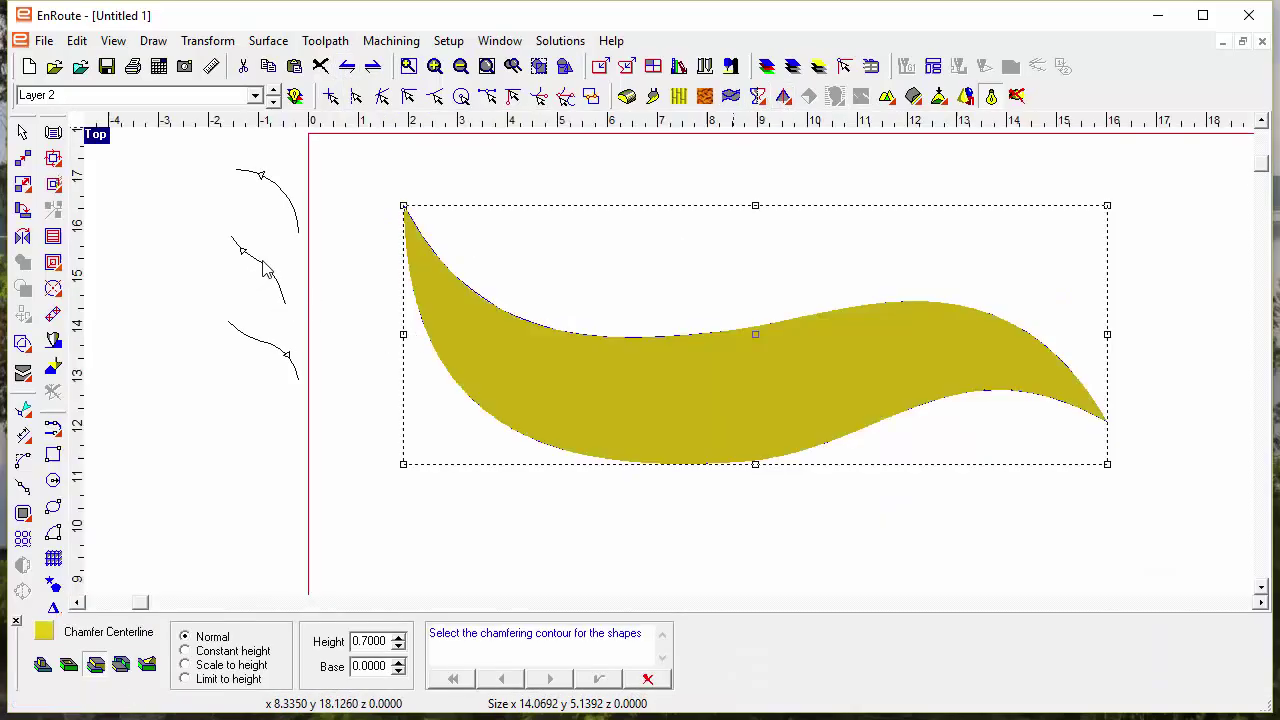
{"action": "left_click", "coordinate": [260, 270]}
{"action": "left_click", "coordinate": [599, 680]}
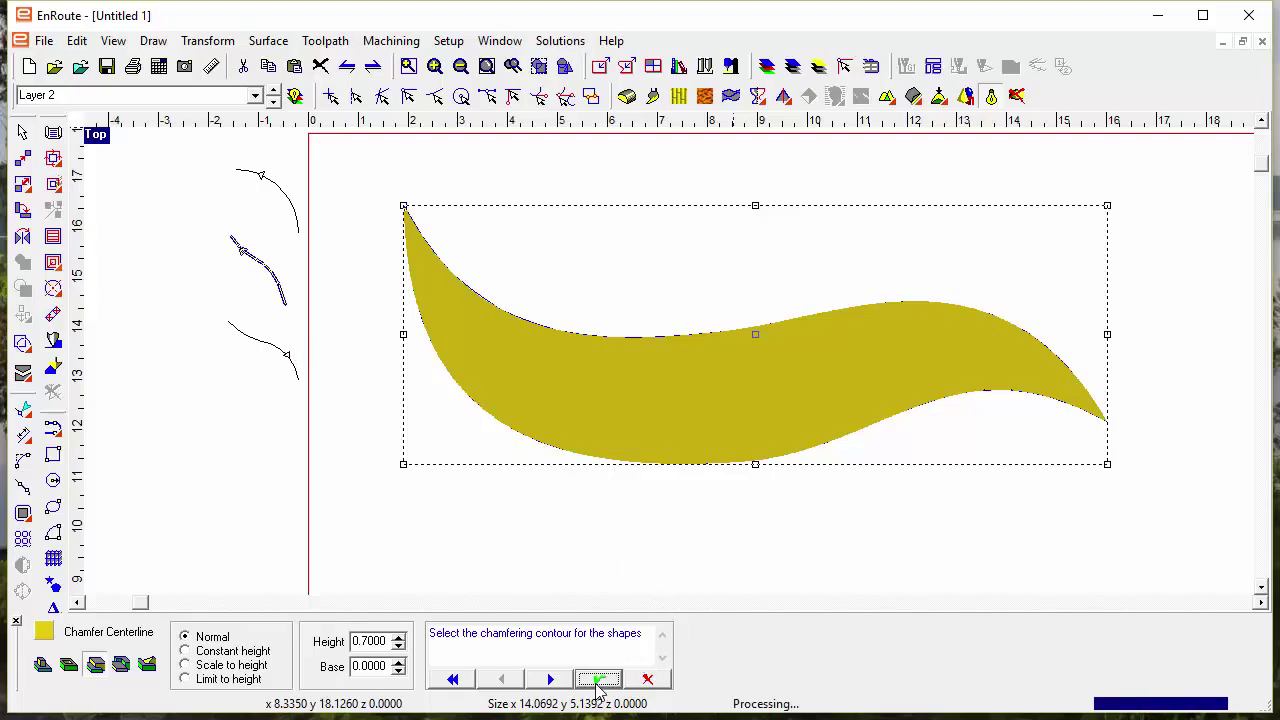
Inspect the swoosh shaped by the middle profile curve in perspective, and undo that chamfer.
{"action": "key", "text": "F2"}
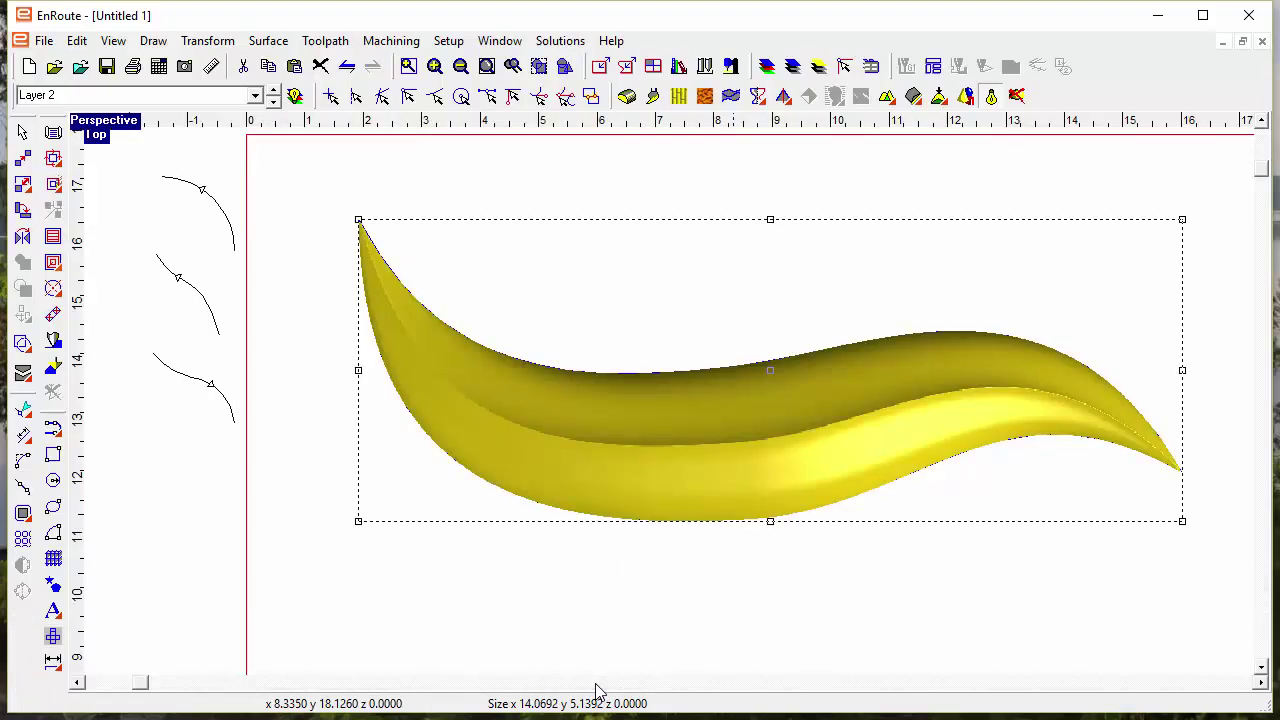
{"action": "middle_click_drag", "start_coordinate": [594, 468], "coordinate": [472, 439]}
{"action": "left_click_drag", "start_coordinate": [475, 446], "coordinate": [677, 386]}
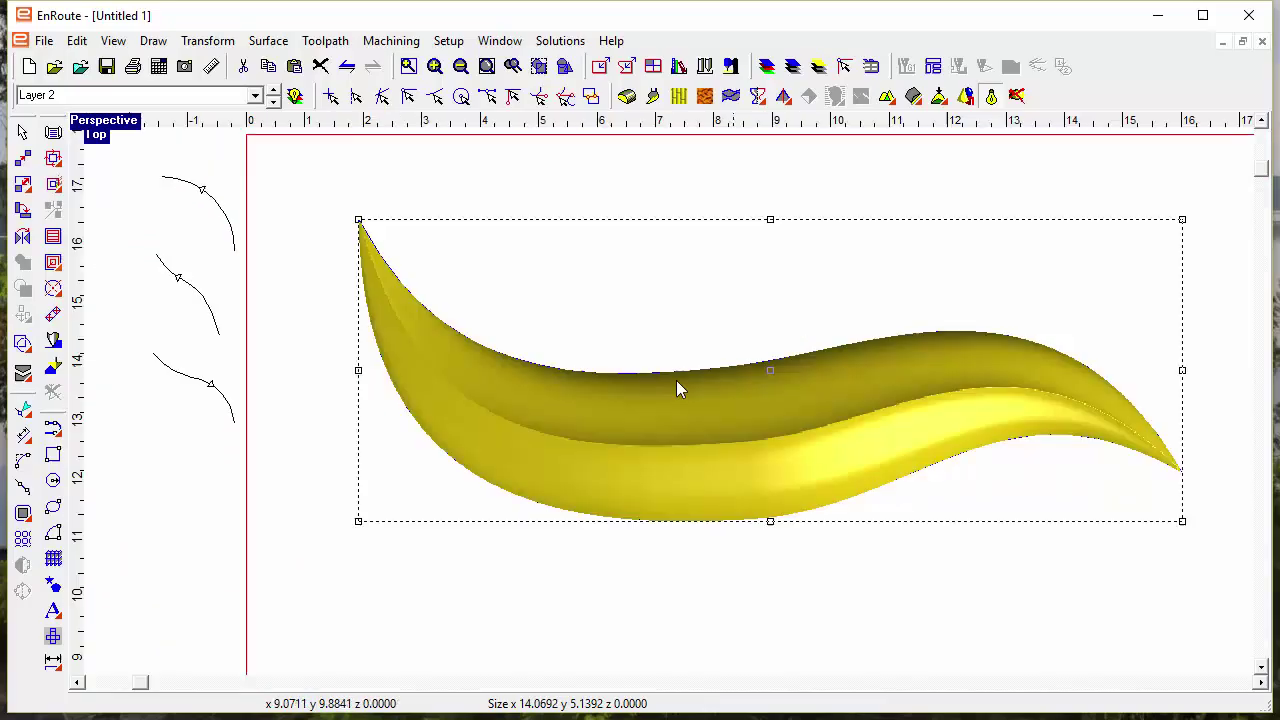
{"action": "left_click", "coordinate": [347, 67]}
{"action": "left_click", "coordinate": [347, 67]}
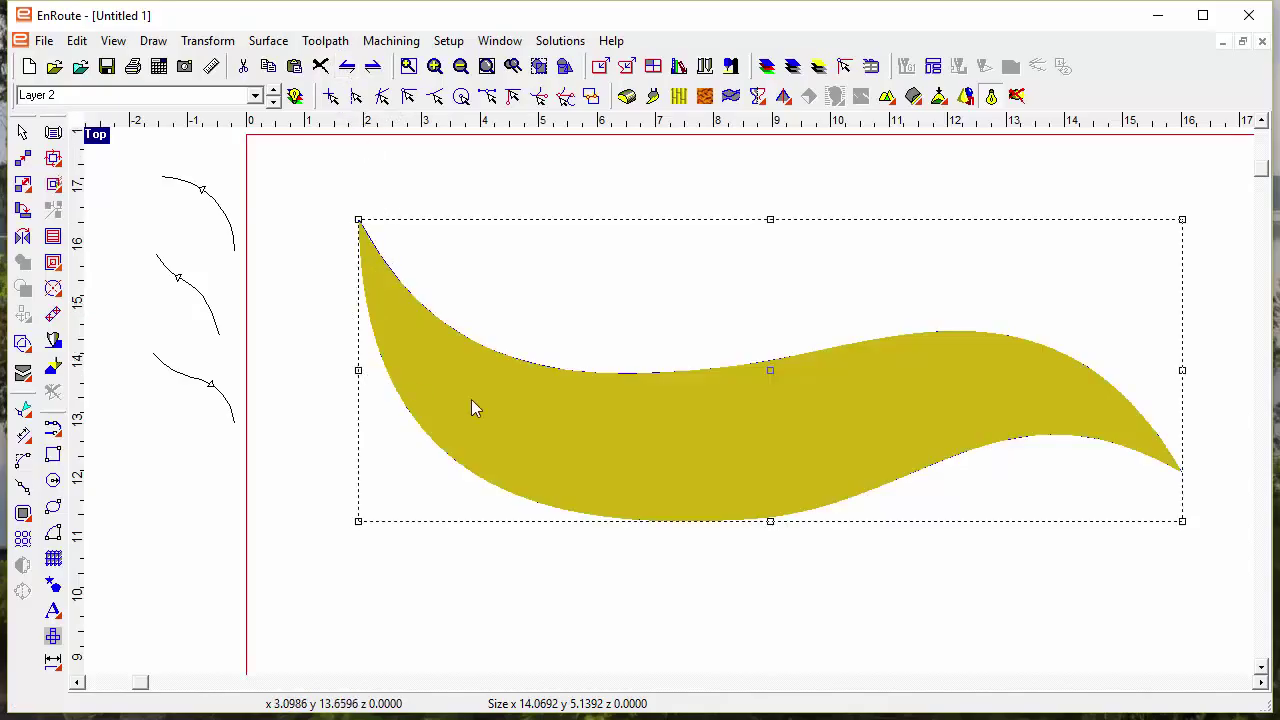
Add the text "Chamfer" in Bookman Old Style Bold below the swoosh and scale it to about 23.24 by 3.86.
{"action": "scroll", "coordinate": [515, 408], "scroll_direction": "down", "scroll_amount": 3}
{"action": "middle_click_drag", "start_coordinate": [596, 549], "coordinate": [608, 446]}
{"action": "left_click", "coordinate": [53, 610]}
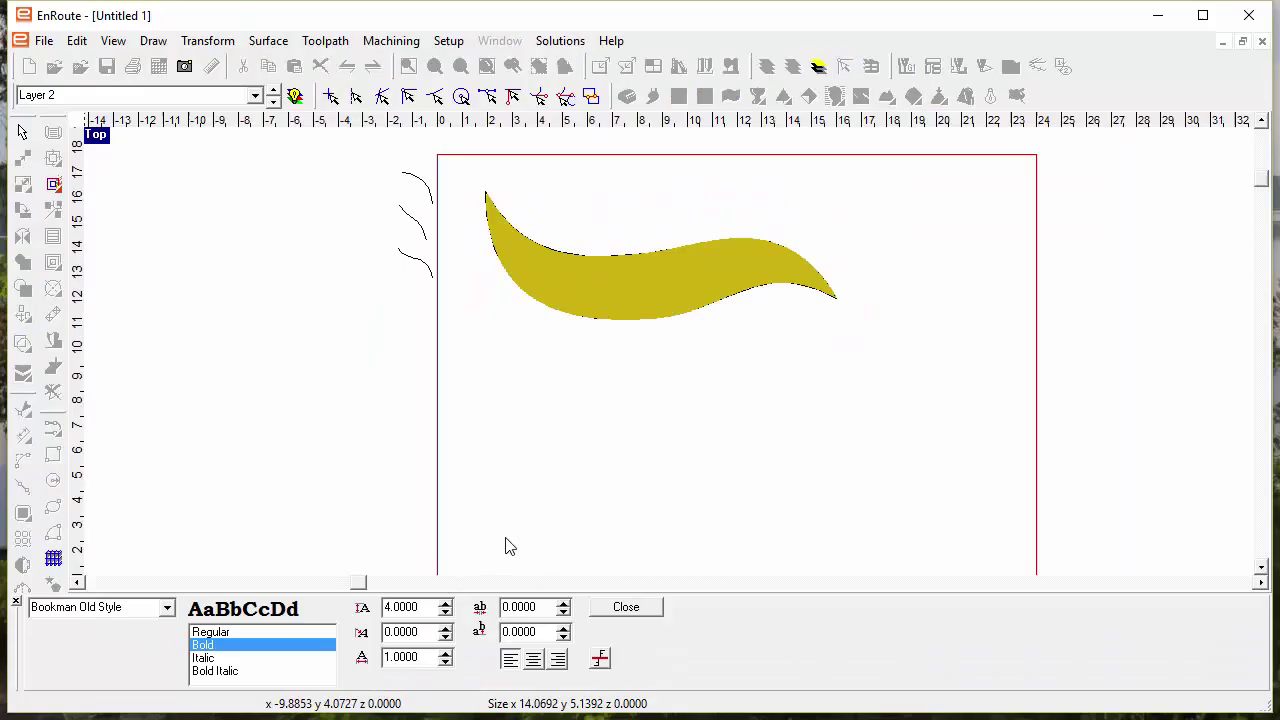
{"action": "type", "text": "Chamfer"}
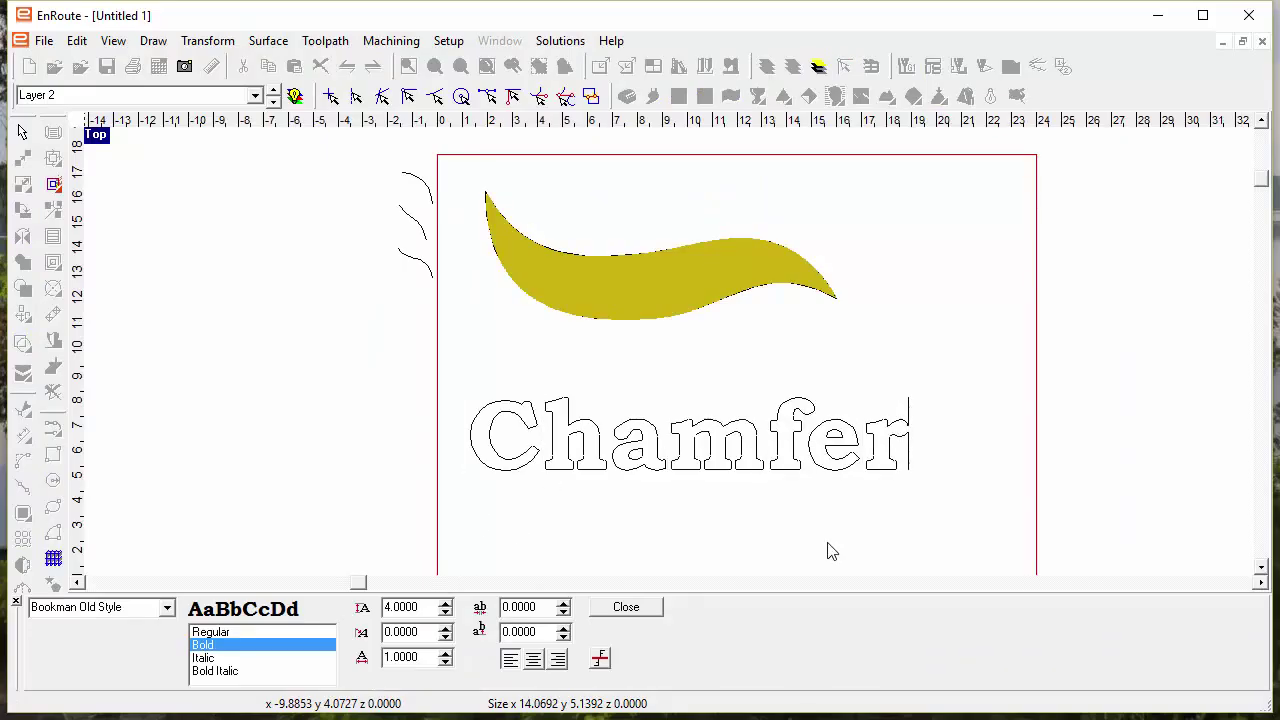
{"action": "left_click", "coordinate": [626, 607]}
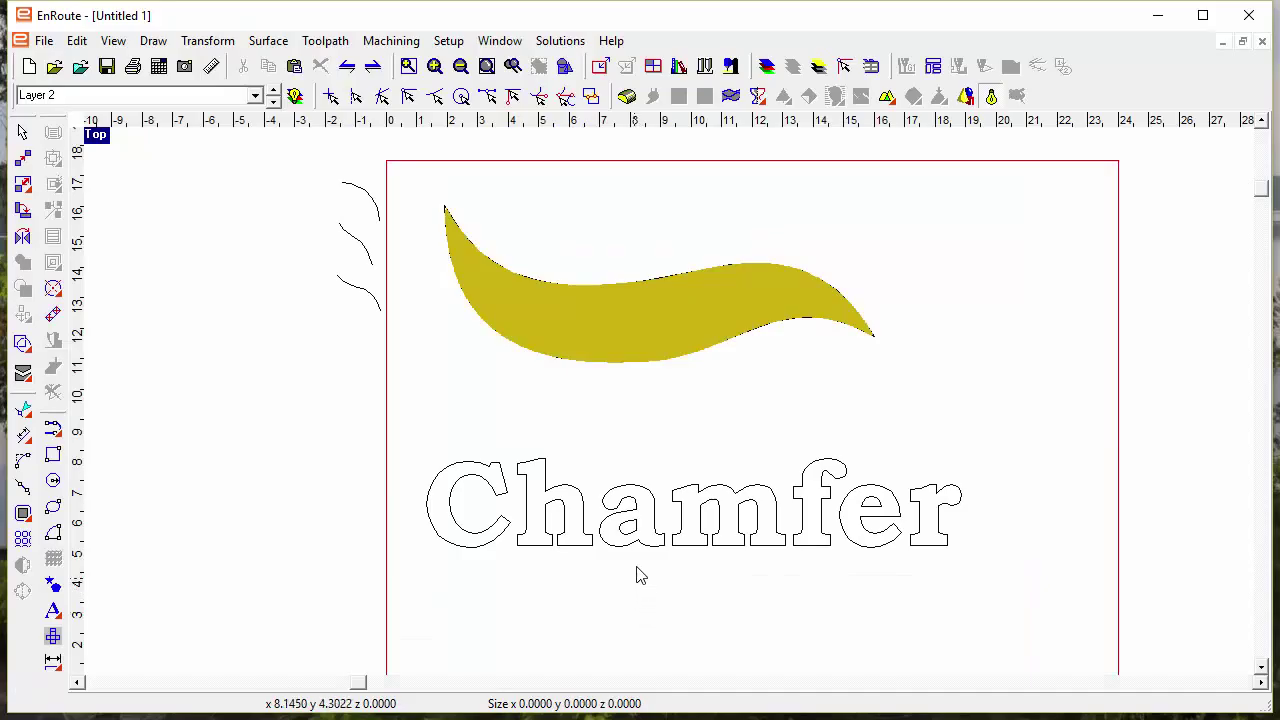
{"action": "left_click", "coordinate": [608, 541]}
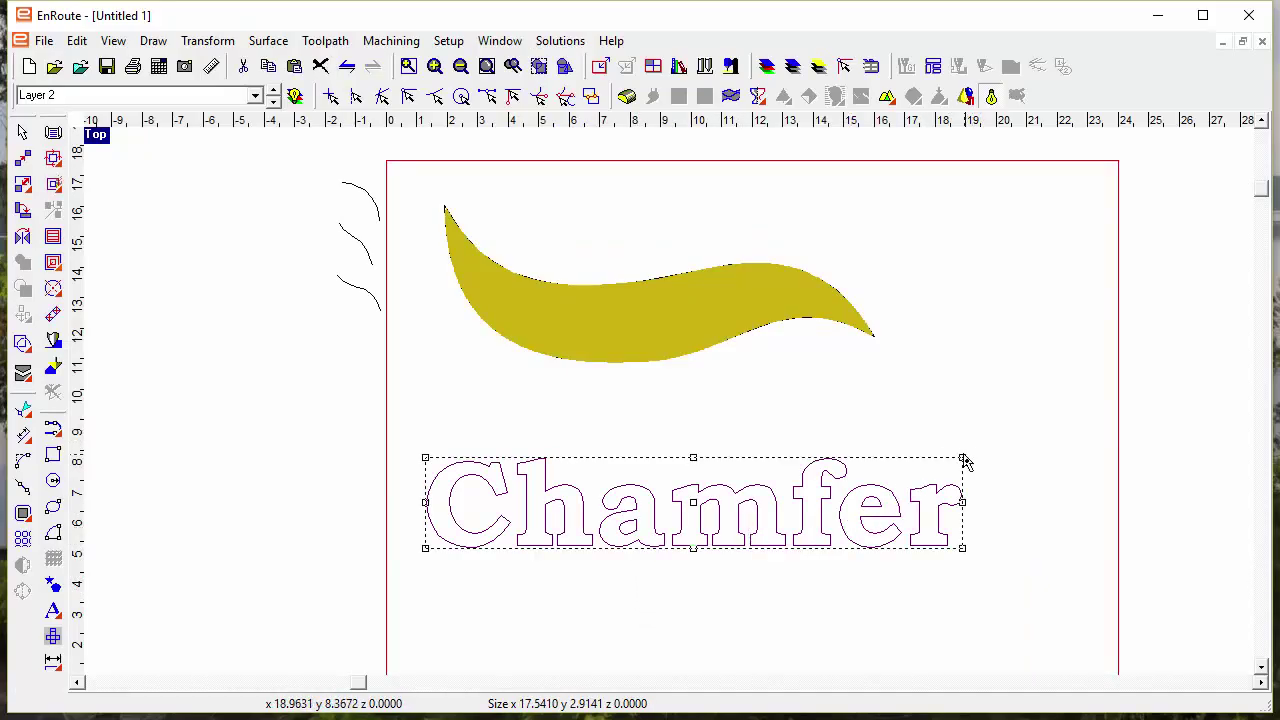
{"action": "left_click_drag", "start_coordinate": [964, 459], "coordinate": [1010, 435]}
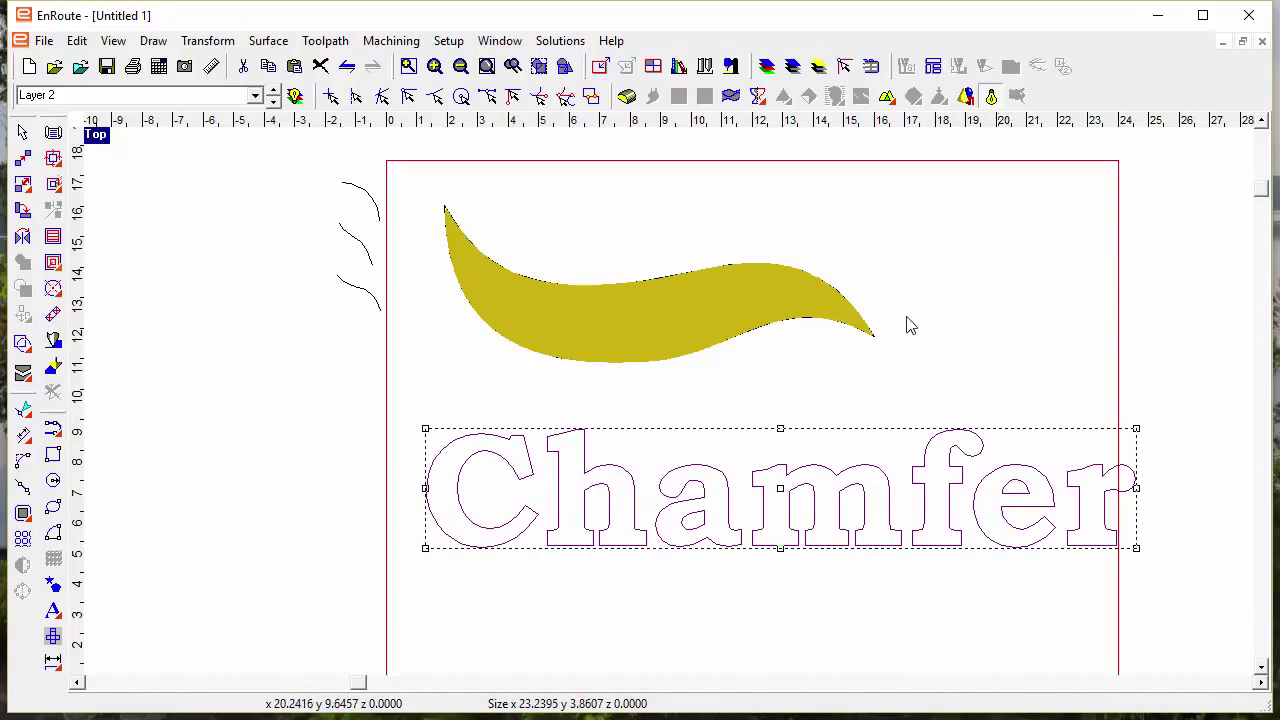
Create a flat relief from the "Chamfer" lettering with height 0, base 0 and resolution 100.
{"action": "left_click", "coordinate": [626, 95]}
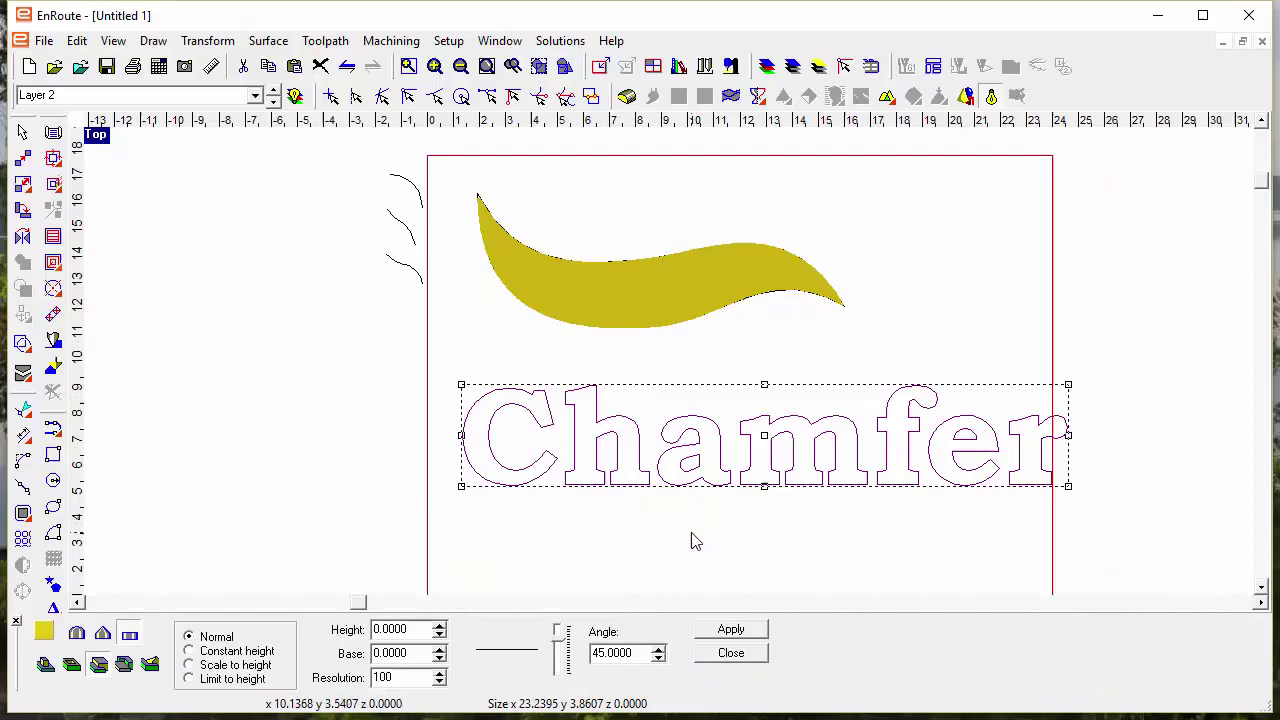
{"action": "left_click", "coordinate": [731, 629]}
{"action": "left_click", "coordinate": [638, 418]}
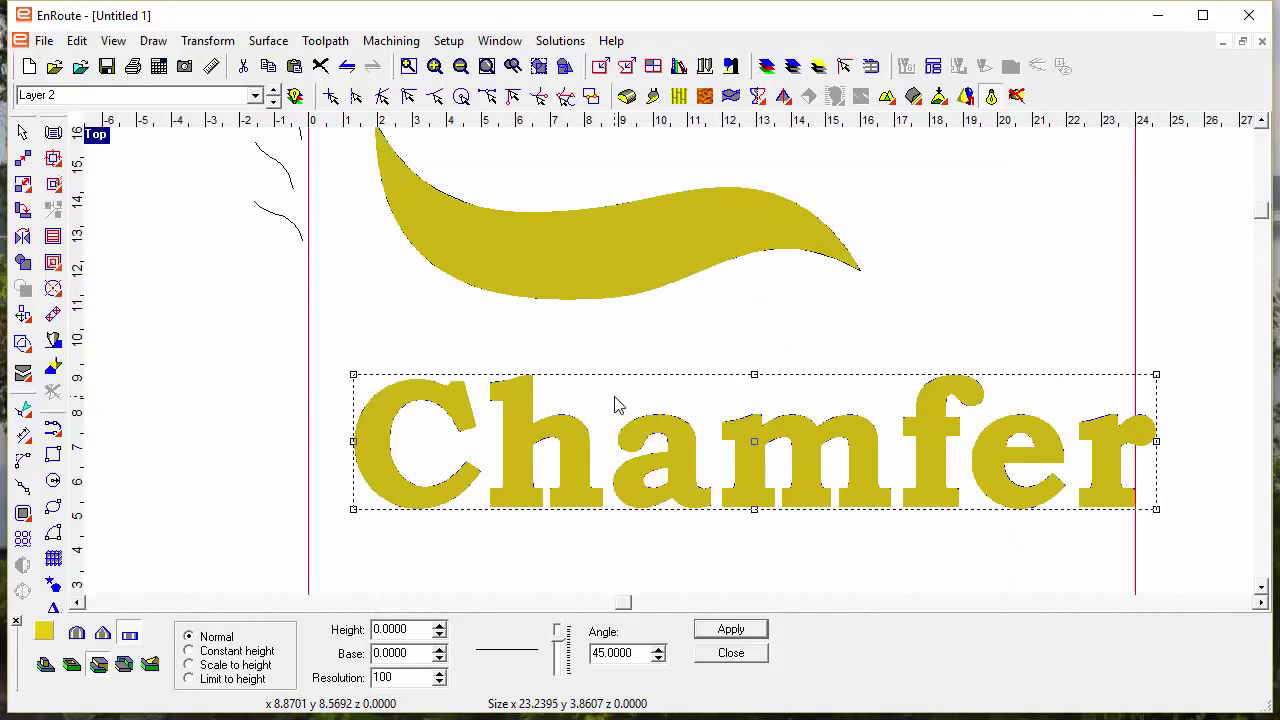
{"action": "left_click", "coordinate": [706, 650]}
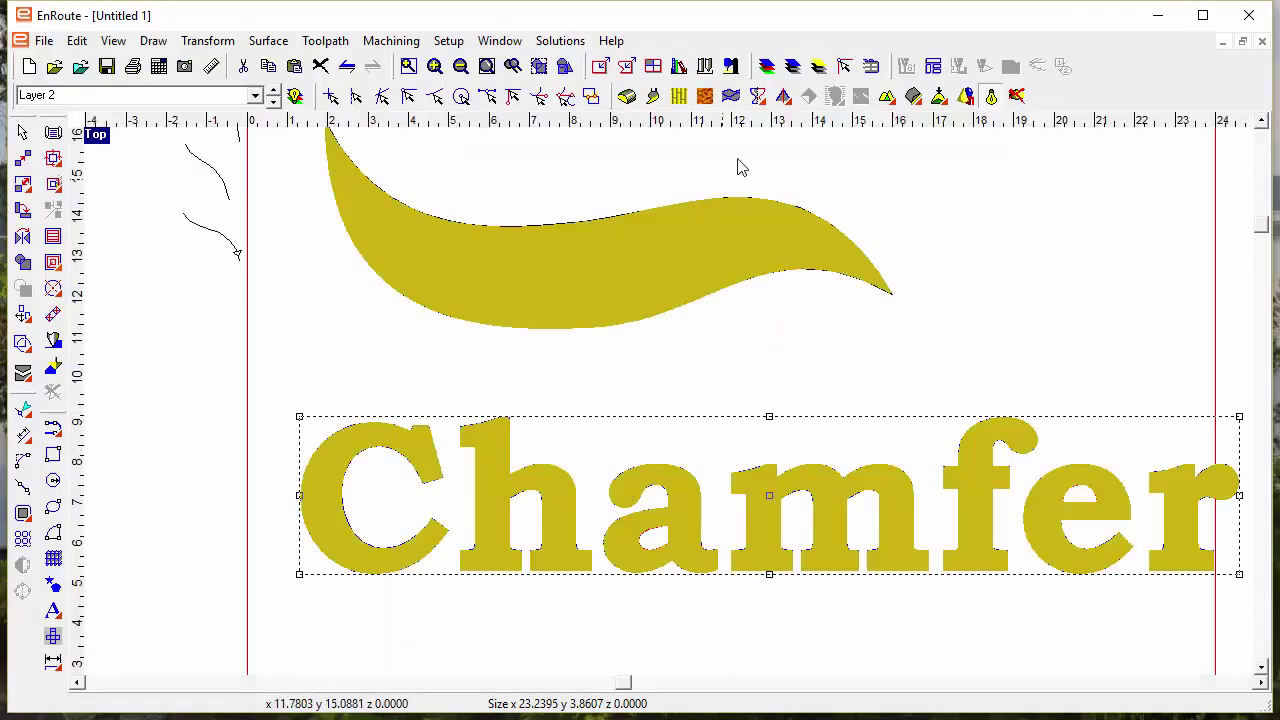
Apply a constant-height centerline chamfer of 0.3 to the lettering, using the lowest profile curve as the contour.
{"action": "left_click", "coordinate": [782, 95]}
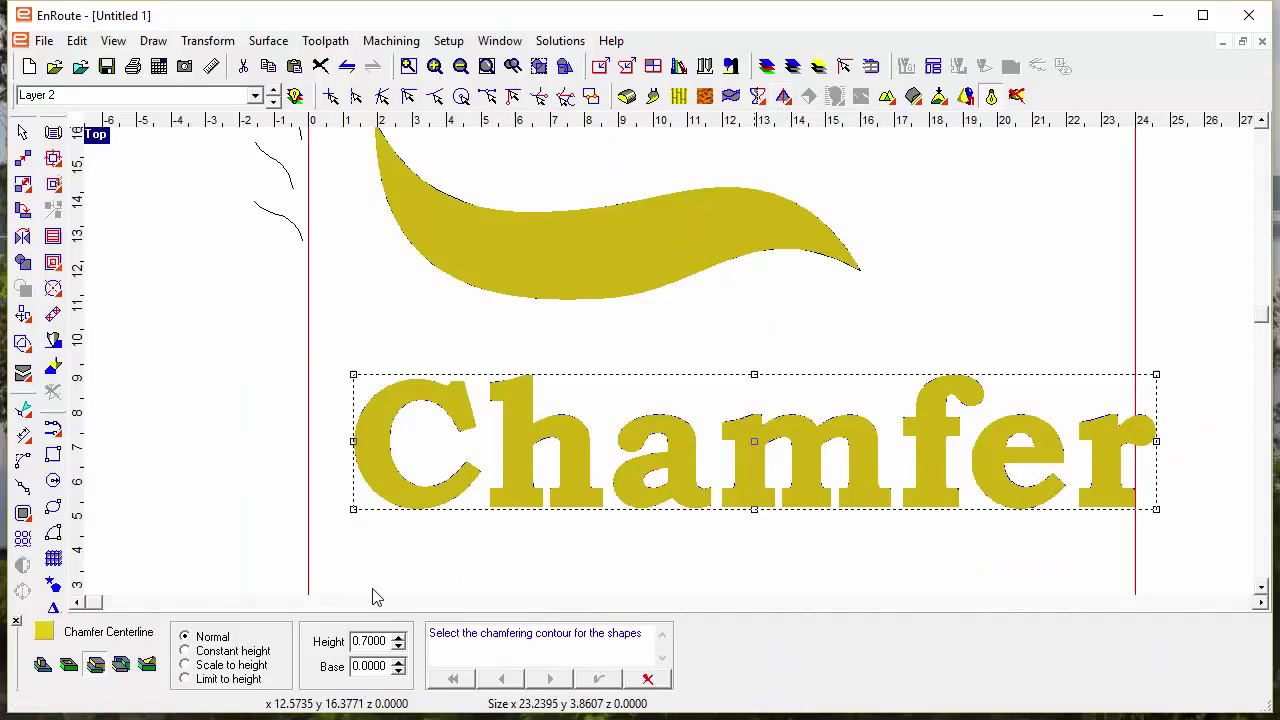
{"action": "left_click", "coordinate": [294, 228]}
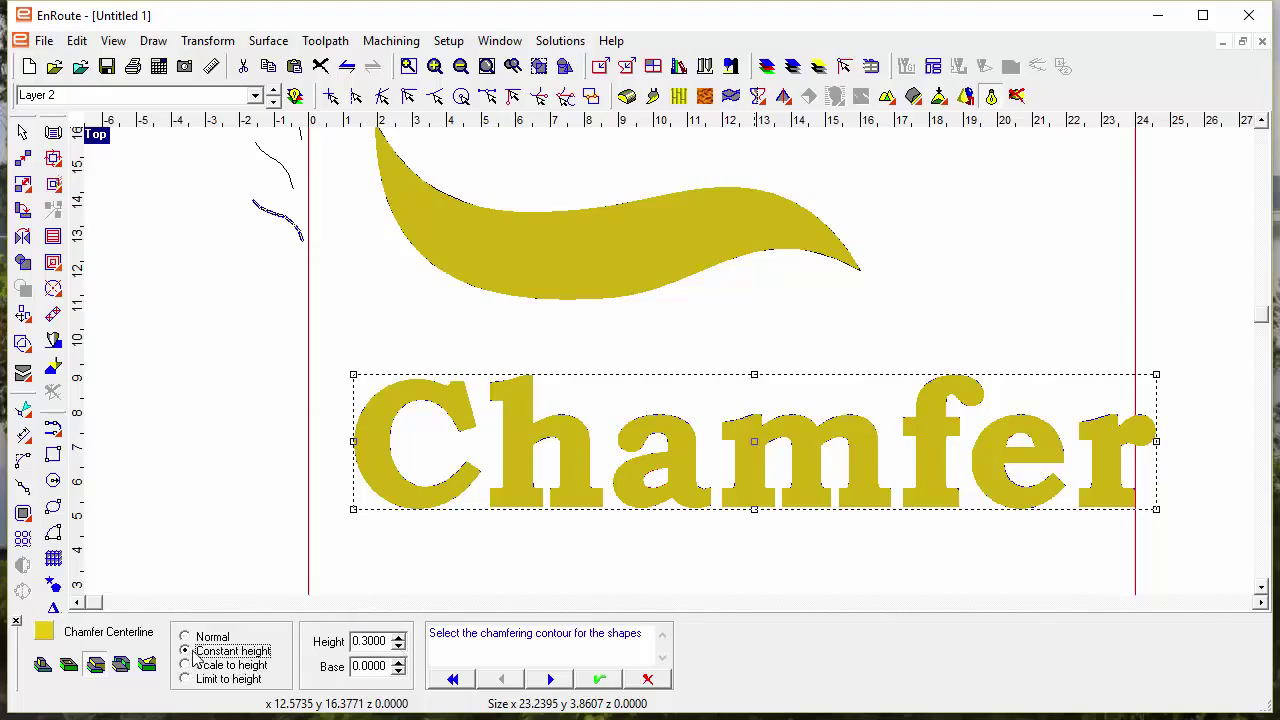
{"action": "left_click", "coordinate": [598, 680]}
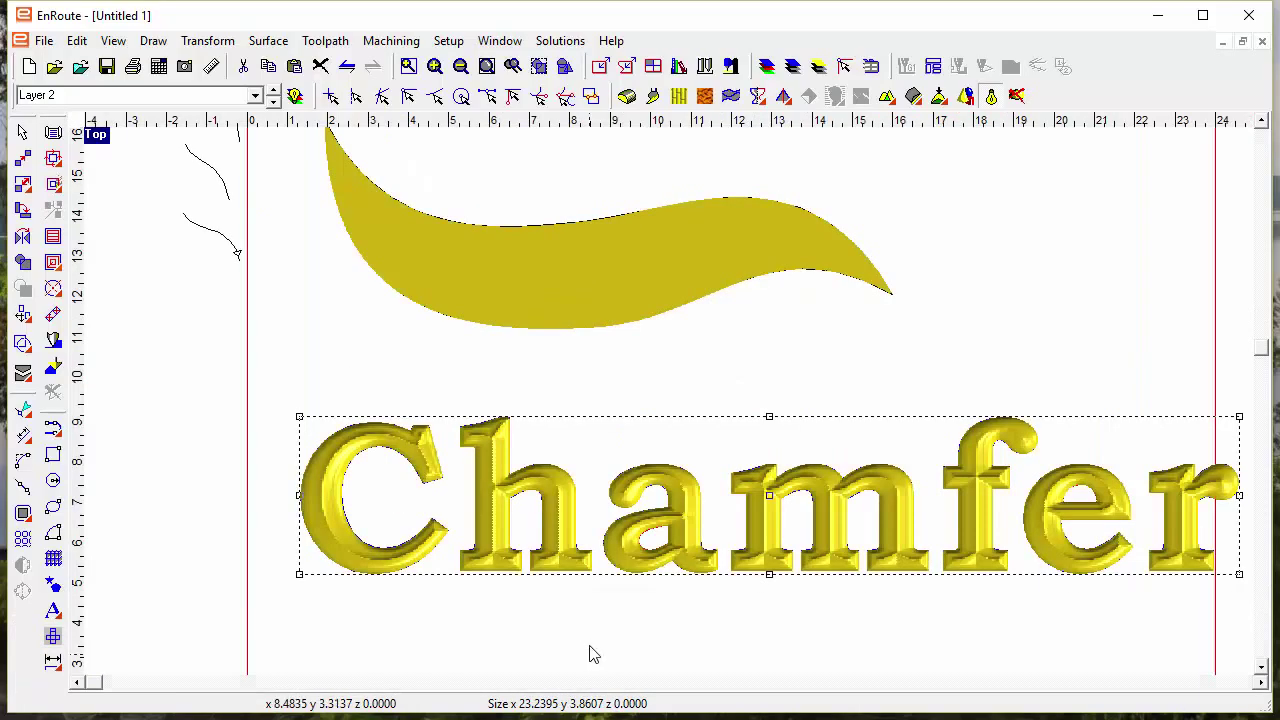
Examine the chamfered lettering in the perspective view and return to the top view.
{"action": "middle_click_drag", "start_coordinate": [596, 594], "coordinate": [546, 556]}
{"action": "key", "text": "F5"}
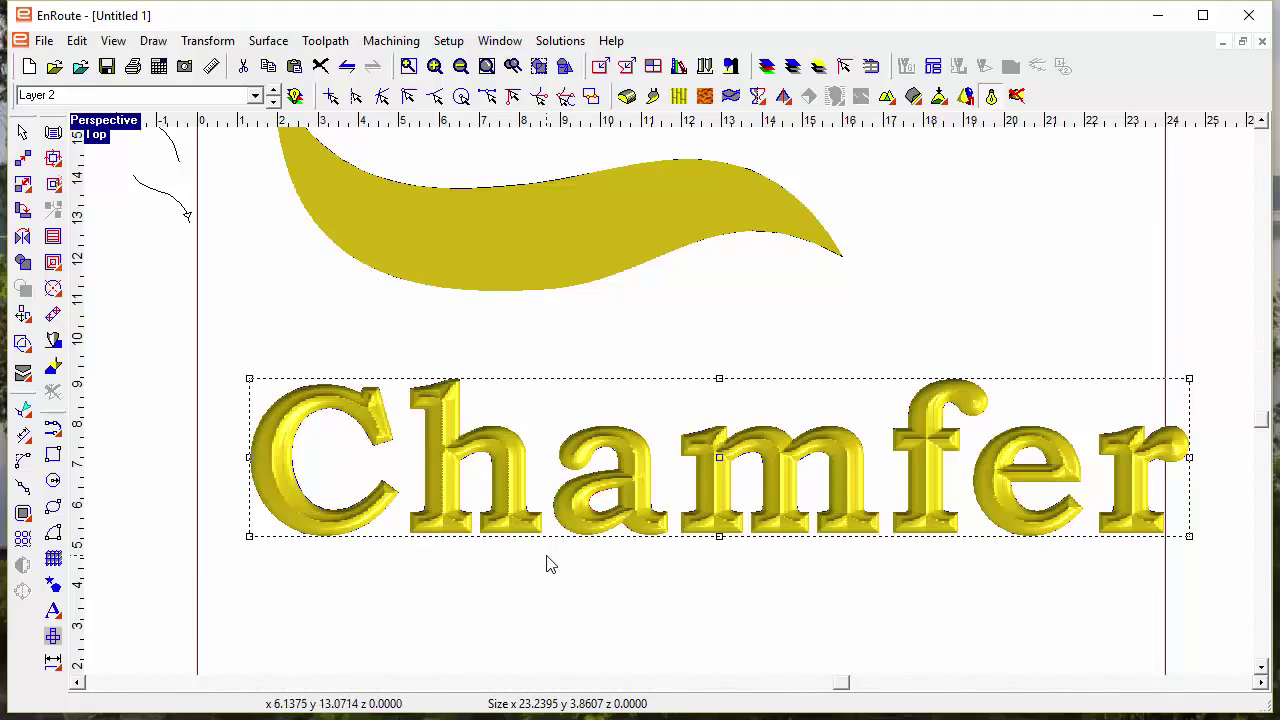
{"action": "middle_click_drag", "start_coordinate": [755, 486], "coordinate": [817, 522]}
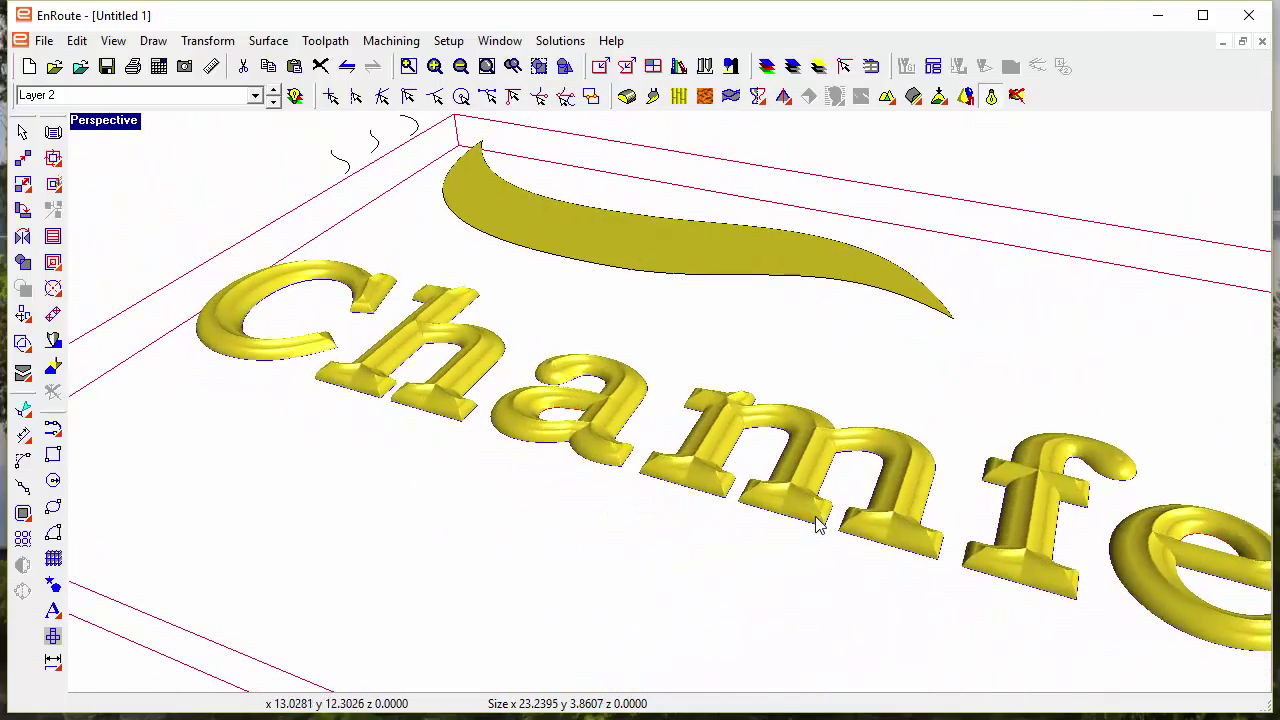
{"action": "key", "text": "F5"}
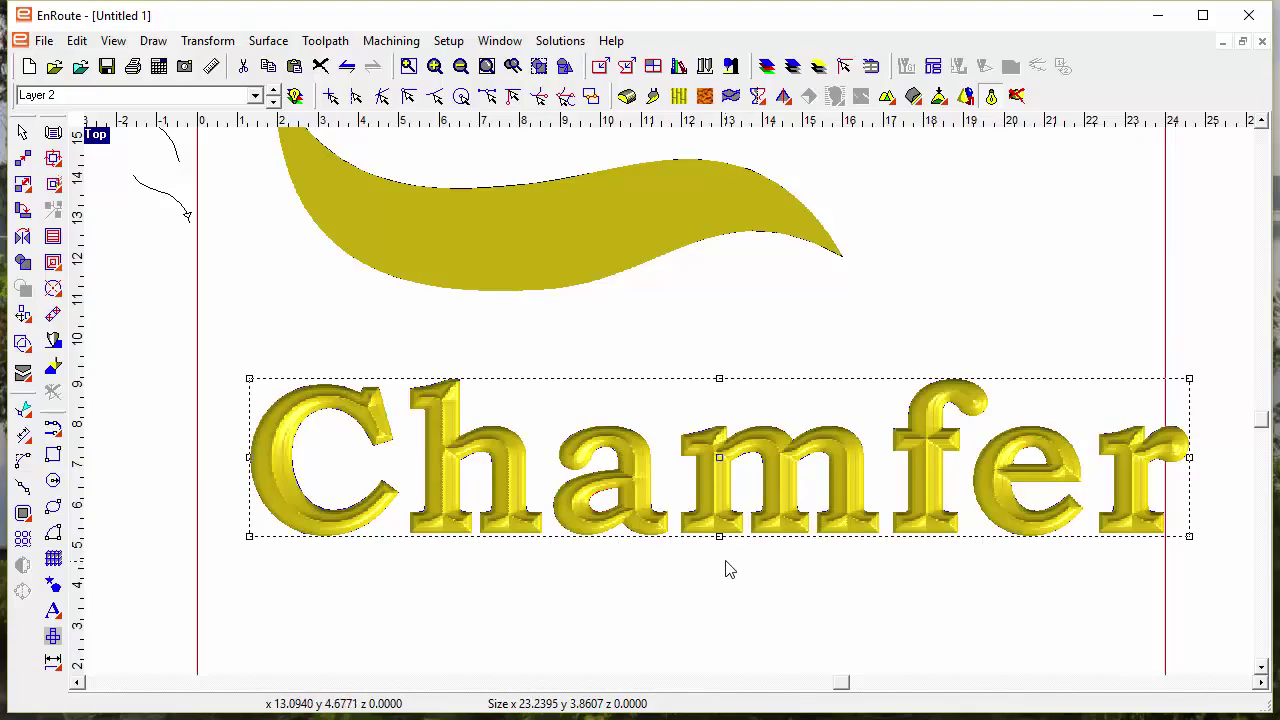
{"action": "middle_click_drag", "start_coordinate": [667, 563], "coordinate": [713, 518]}
{"action": "scroll", "coordinate": [612, 370], "scroll_direction": "down", "scroll_amount": 1}
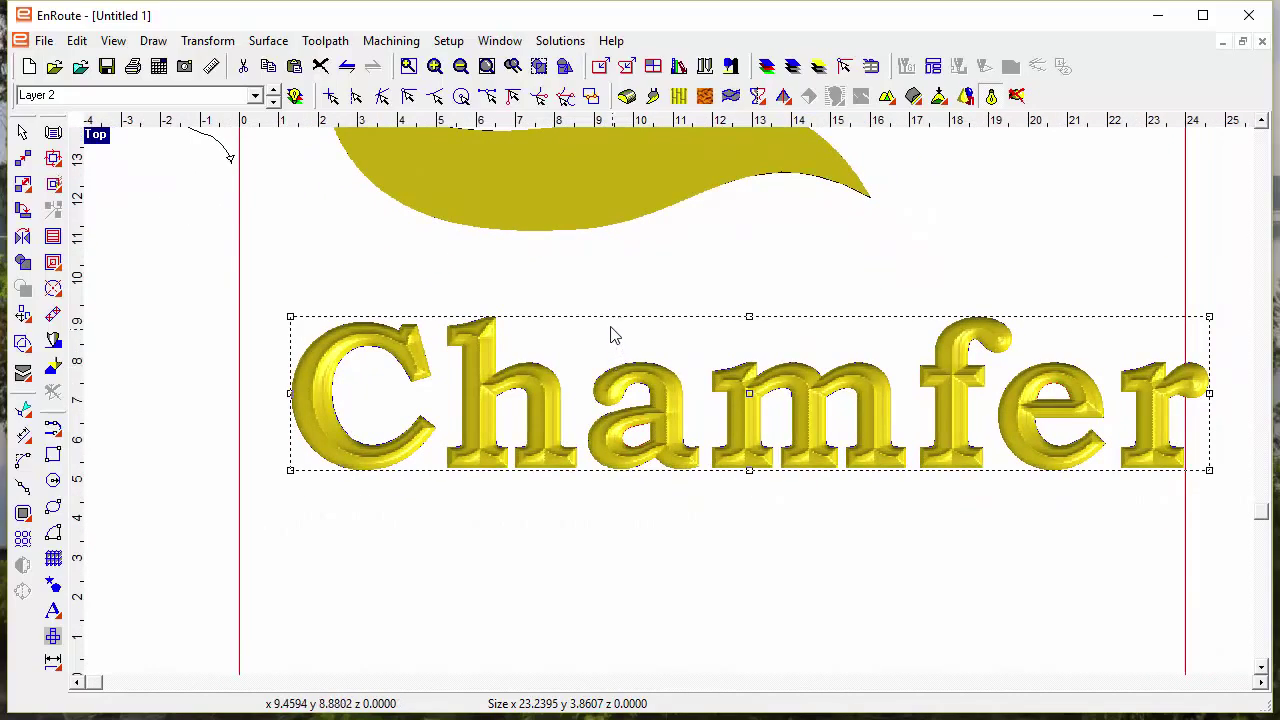
Switch to Layer 1, clear the selection and bring the whole empty plate into view.
{"action": "left_click", "coordinate": [273, 99]}
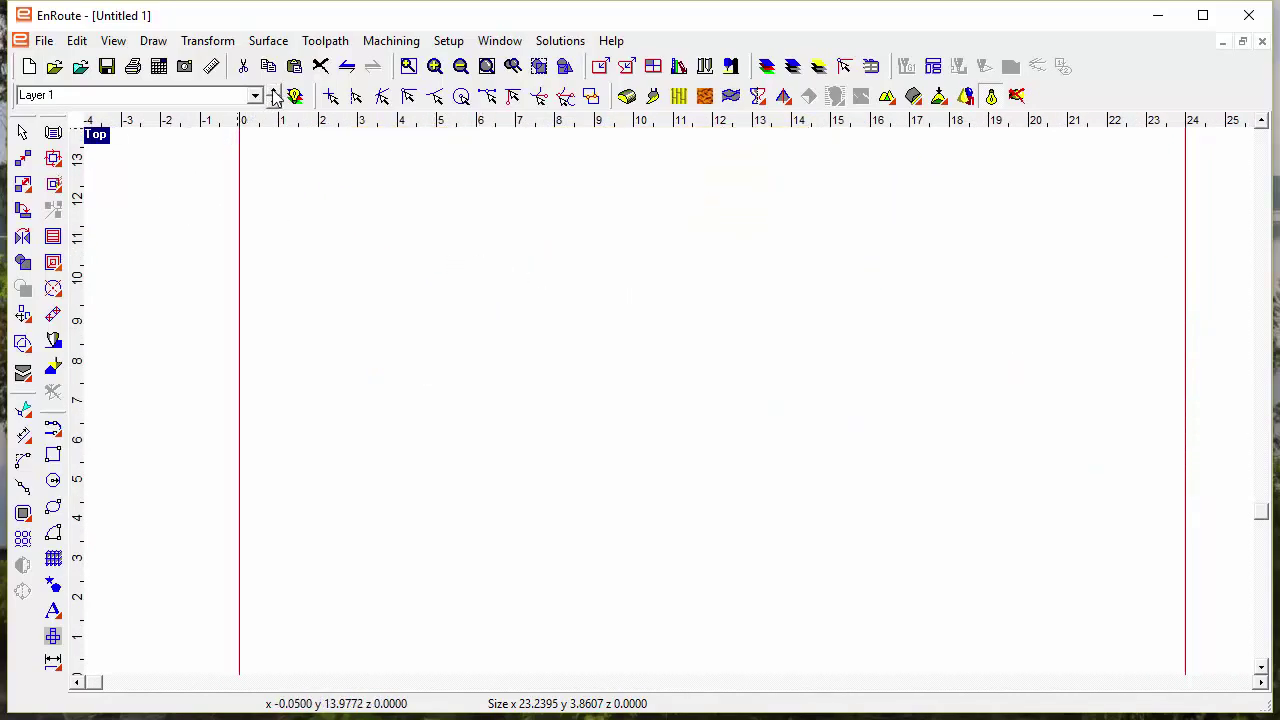
{"action": "scroll", "coordinate": [600, 350], "scroll_direction": "down", "scroll_amount": 1}
{"action": "left_click", "coordinate": [597, 345]}
{"action": "middle_click_drag", "start_coordinate": [598, 335], "coordinate": [618, 386]}
{"action": "right_click", "coordinate": [711, 392]}
{"action": "left_click", "coordinate": [621, 408]}
{"action": "scroll", "coordinate": [660, 426], "scroll_direction": "down", "scroll_amount": 2}
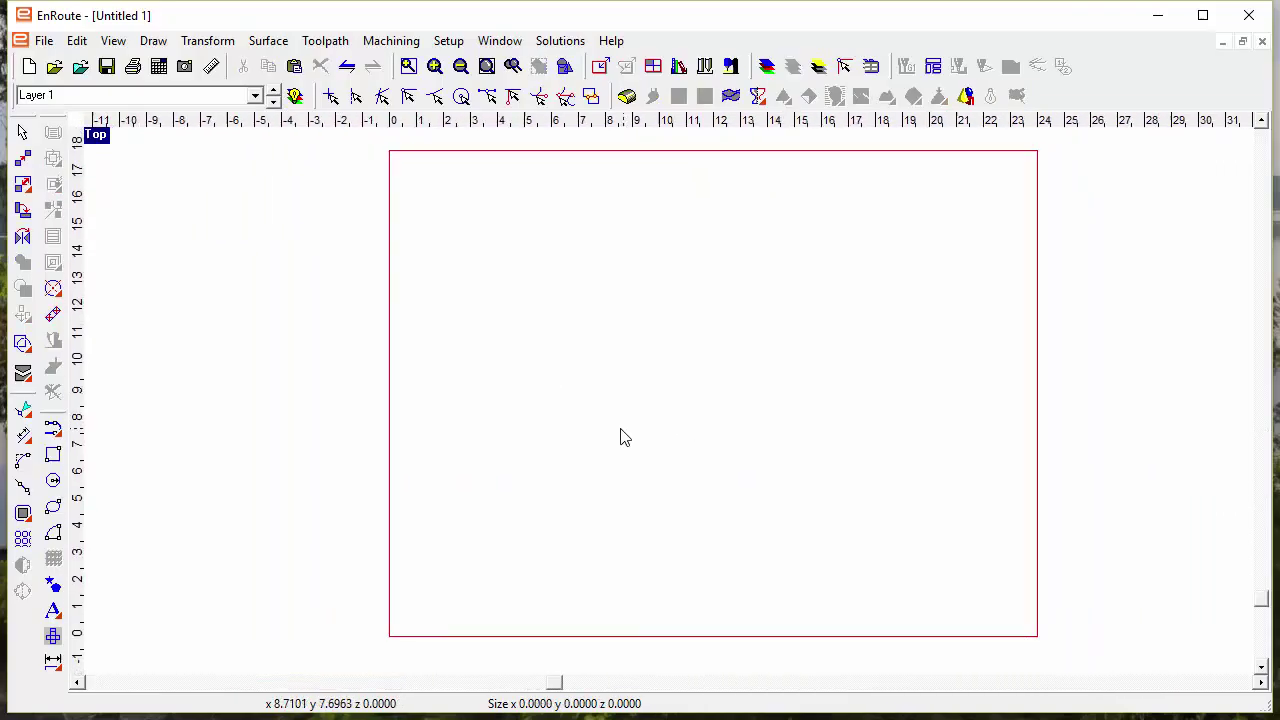
{"action": "middle_click_drag", "start_coordinate": [623, 434], "coordinate": [634, 426]}
Import the black floral scroll bitmap from the Samples folder and scale it to about 7.26 by 4.74.
{"action": "left_click", "coordinate": [44, 40]}
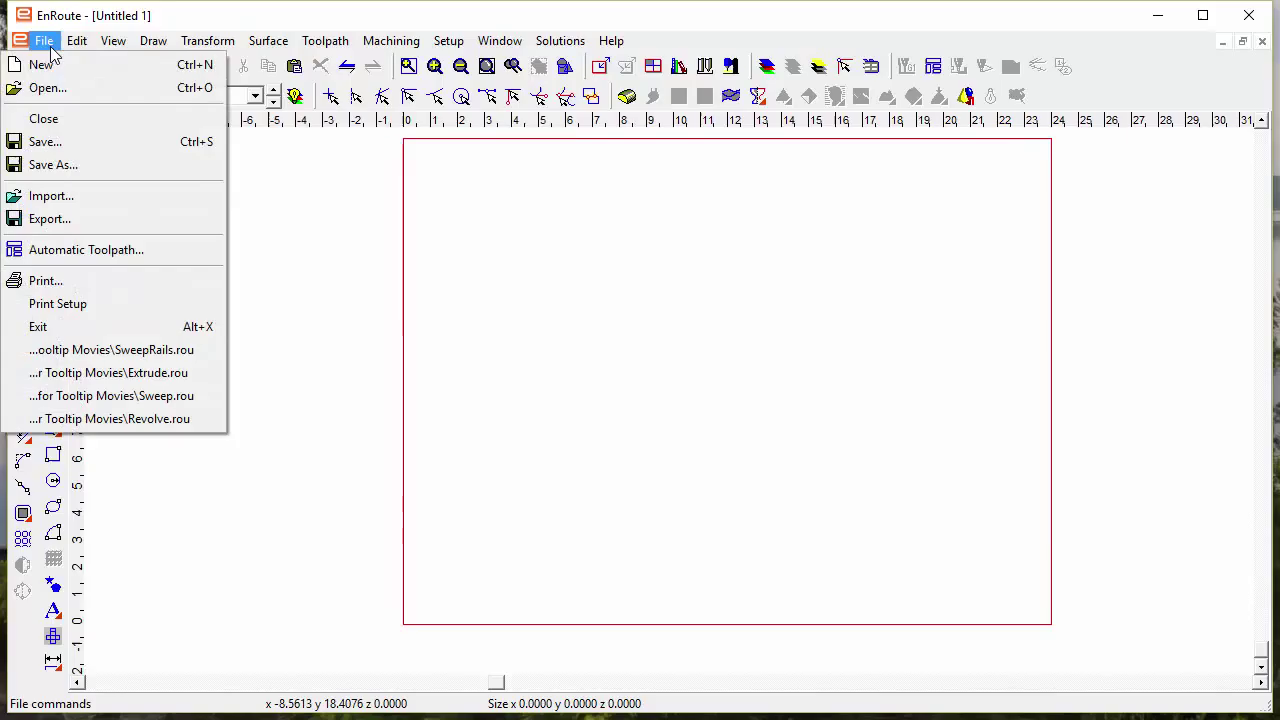
{"action": "left_click", "coordinate": [78, 200]}
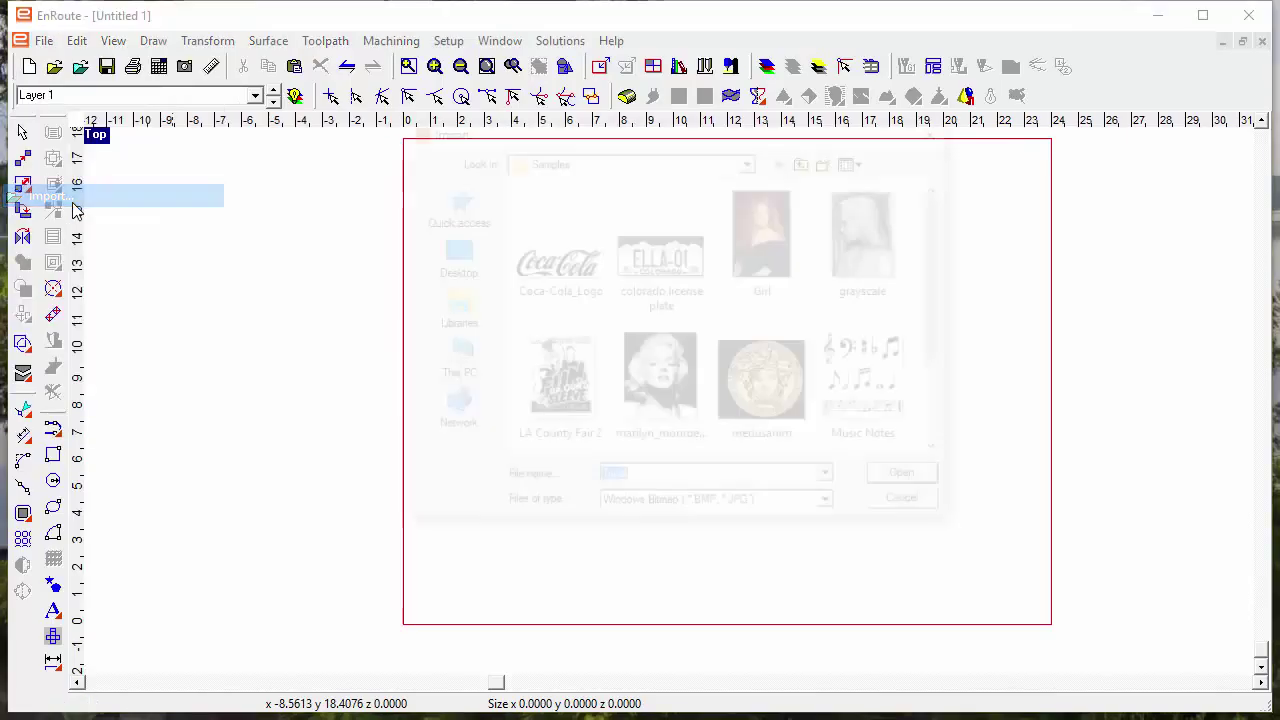
{"action": "scroll", "coordinate": [951, 349], "scroll_direction": "down", "scroll_amount": 2}
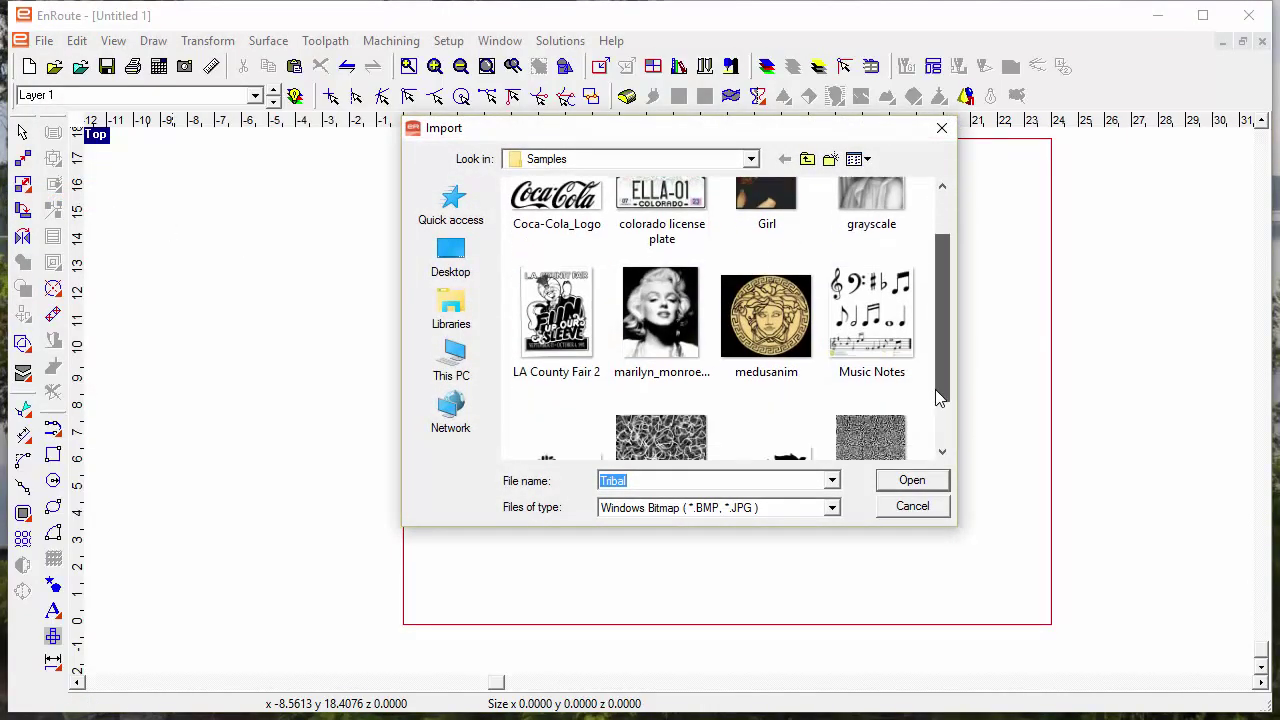
{"action": "left_click", "coordinate": [790, 402]}
{"action": "left_click", "coordinate": [912, 480]}
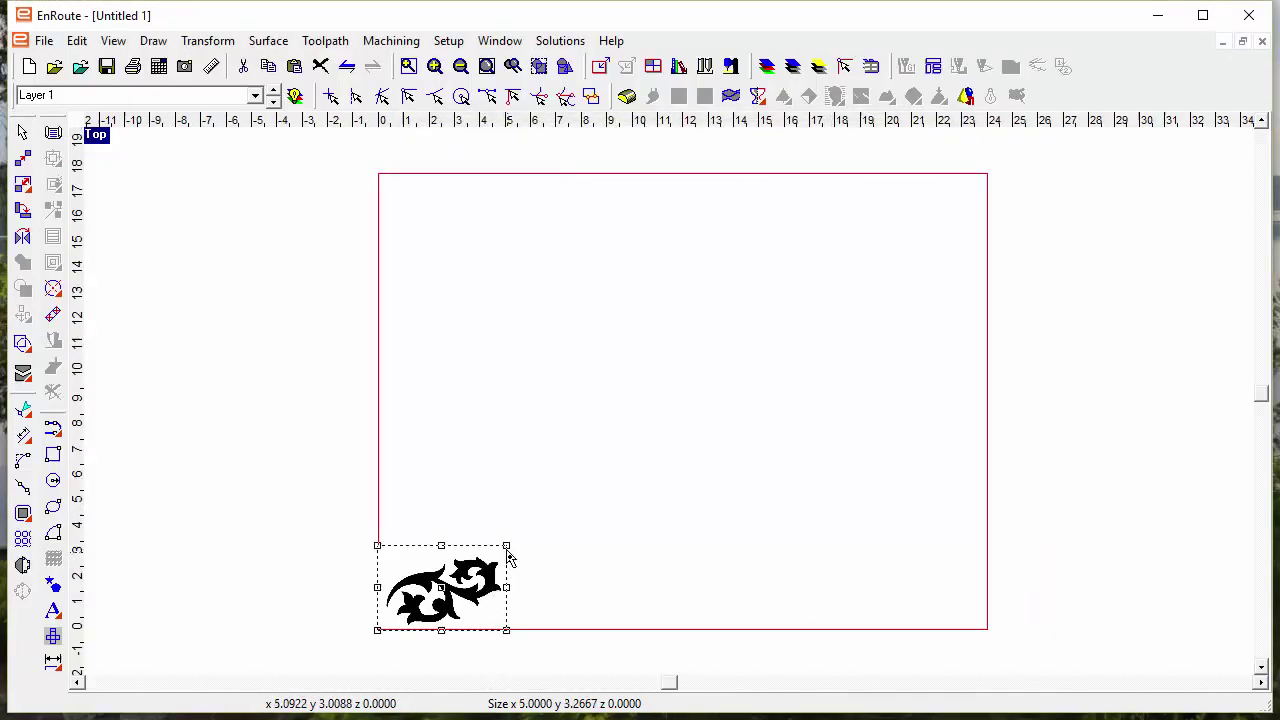
{"action": "left_click_drag", "start_coordinate": [507, 550], "coordinate": [563, 509]}
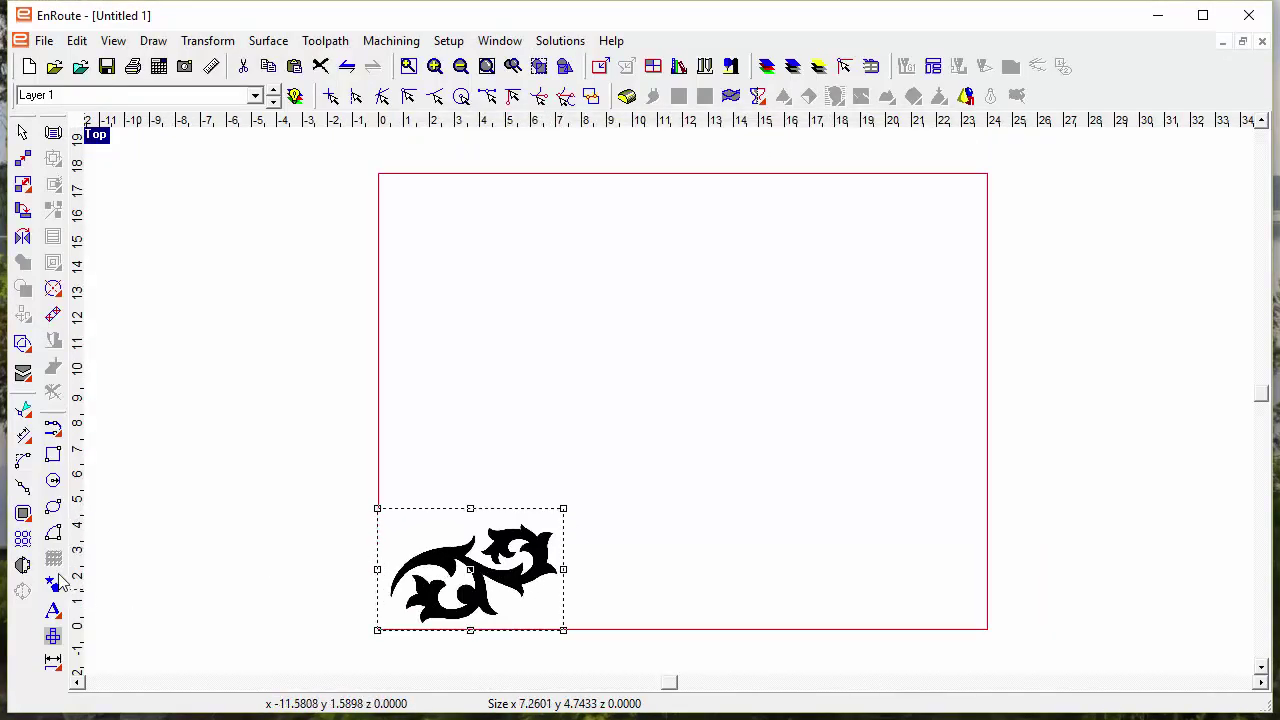
Vectorize the scroll bitmap with enhanced curves, automatic cleanup and 0.010 tolerance, and move the bitmap aside from the traced outlines.
{"action": "left_click", "coordinate": [23, 565]}
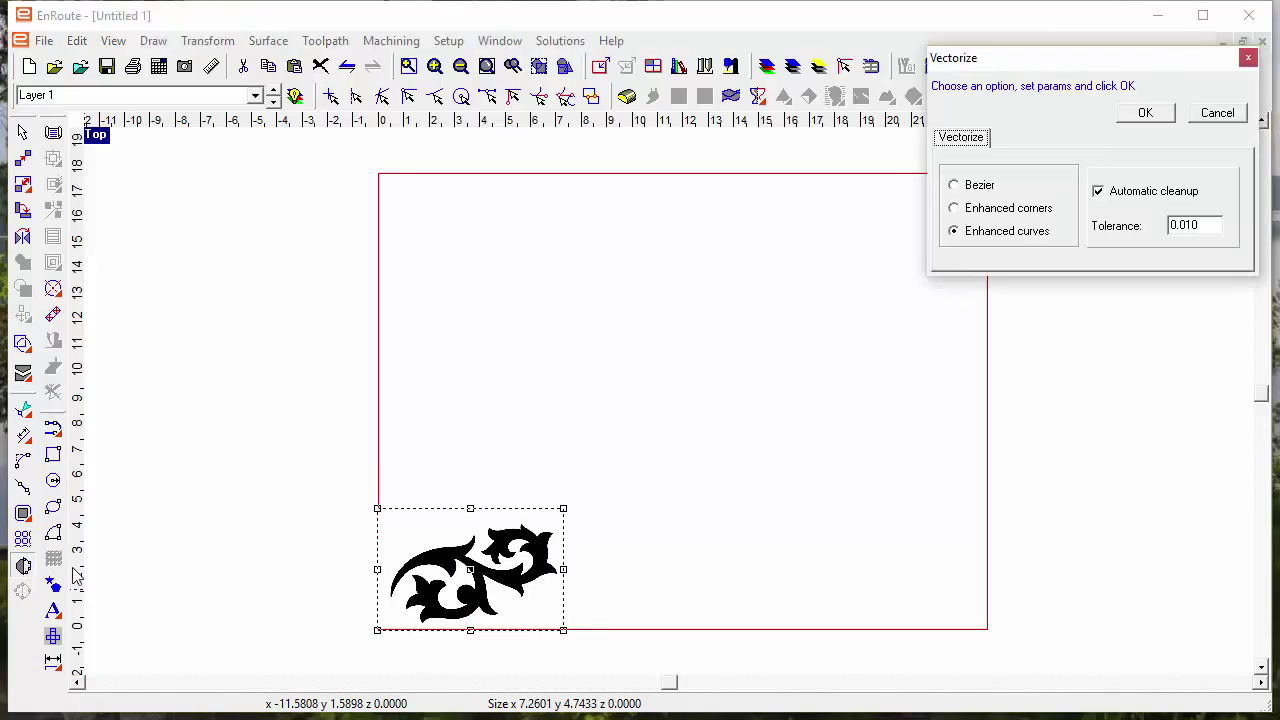
{"action": "left_click", "coordinate": [1122, 118]}
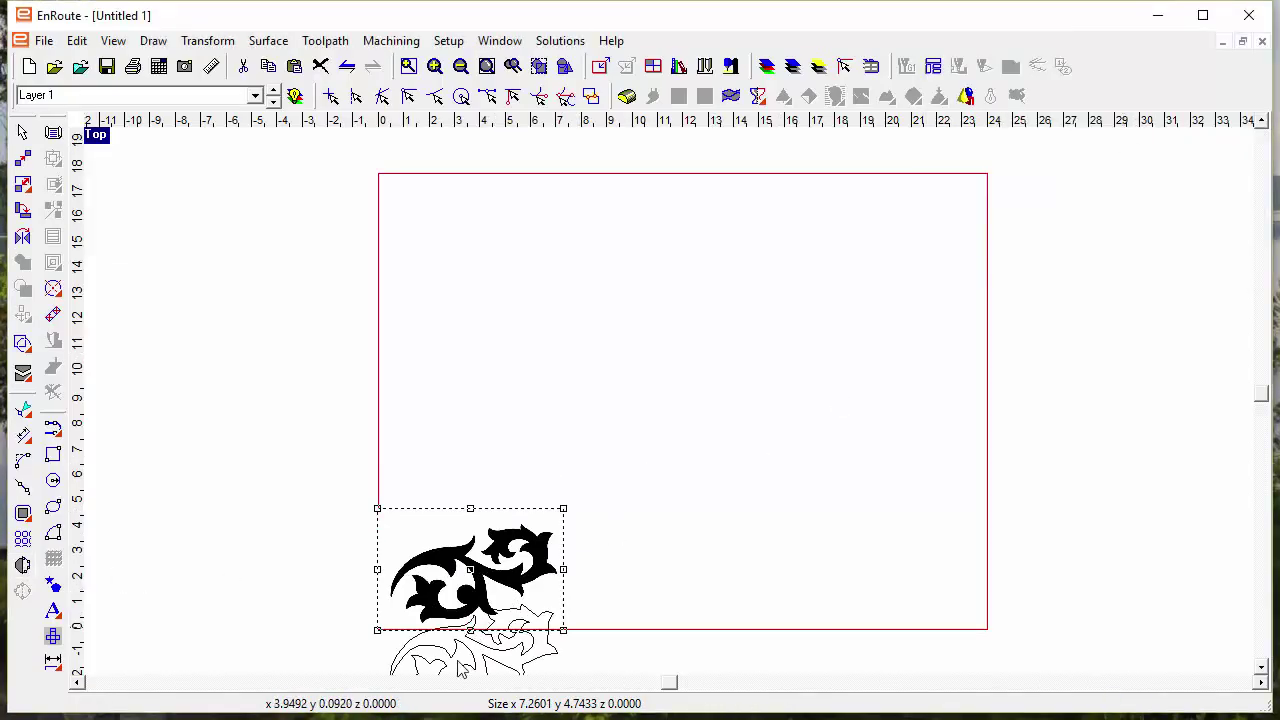
{"action": "left_click_drag", "start_coordinate": [477, 589], "coordinate": [721, 570]}
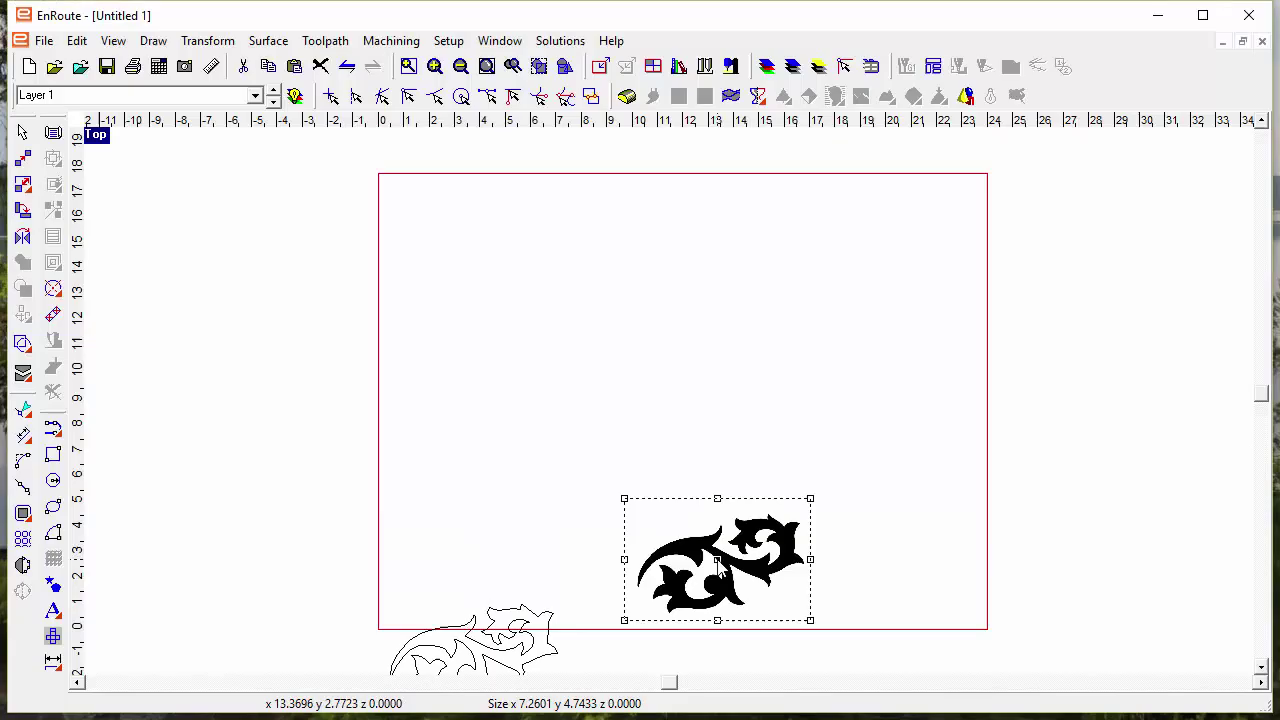
Delete the scroll bitmap and move the traced outlines up inside the lower-left corner of the plate.
{"action": "key", "text": "Delete"}
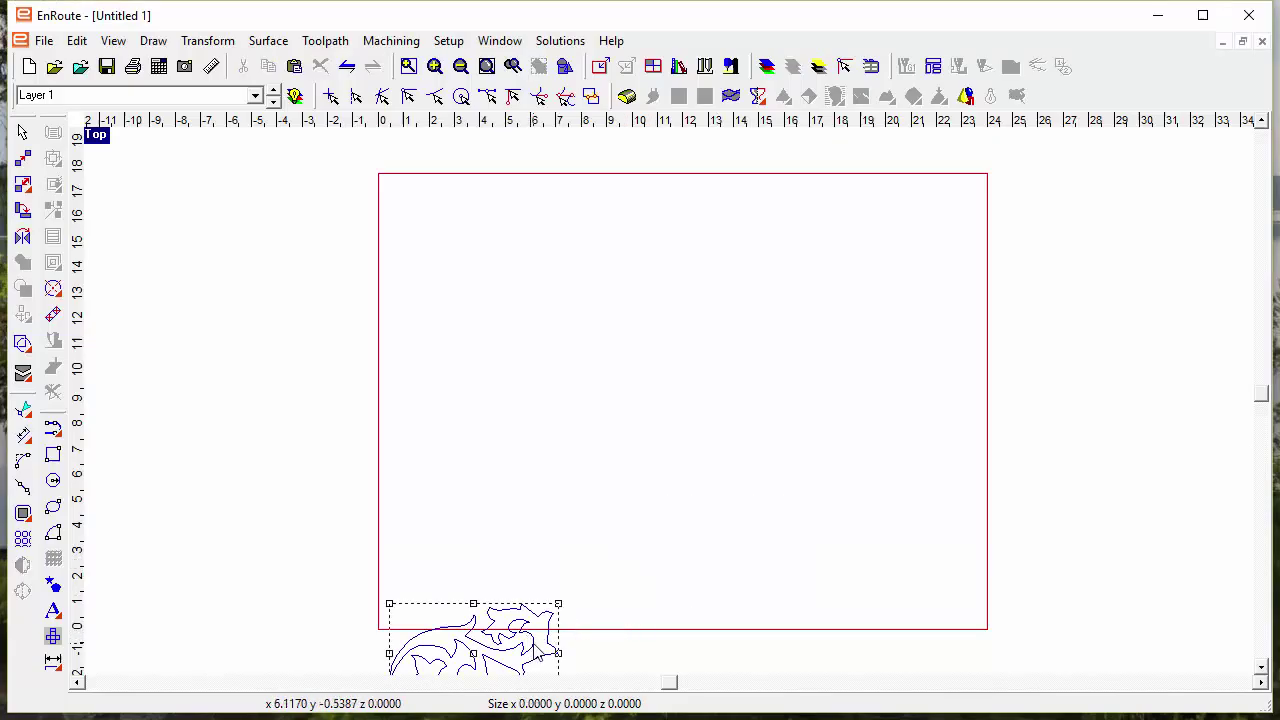
{"action": "left_click", "coordinate": [550, 528]}
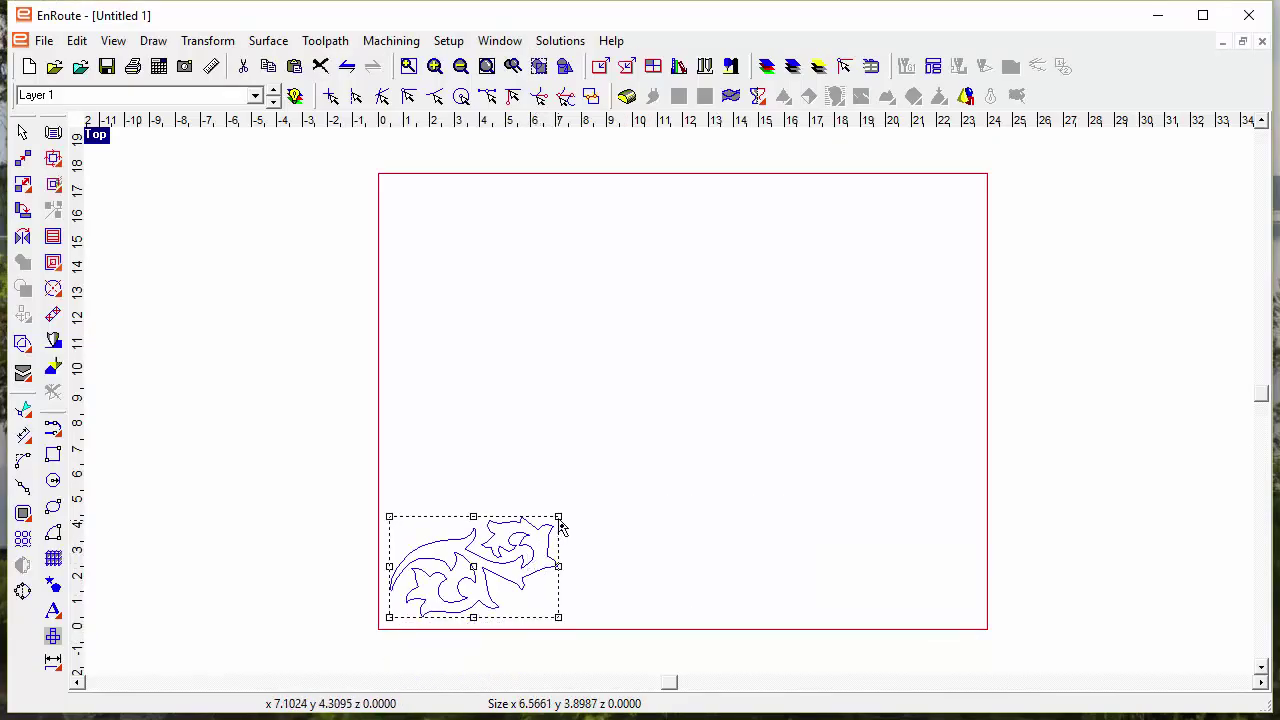
Enlarge the traced scroll outlines to about 9.25 by 5.49.
{"action": "left_click_drag", "start_coordinate": [558, 519], "coordinate": [625, 480]}
{"action": "scroll", "coordinate": [510, 545], "scroll_direction": "up", "scroll_amount": 2}
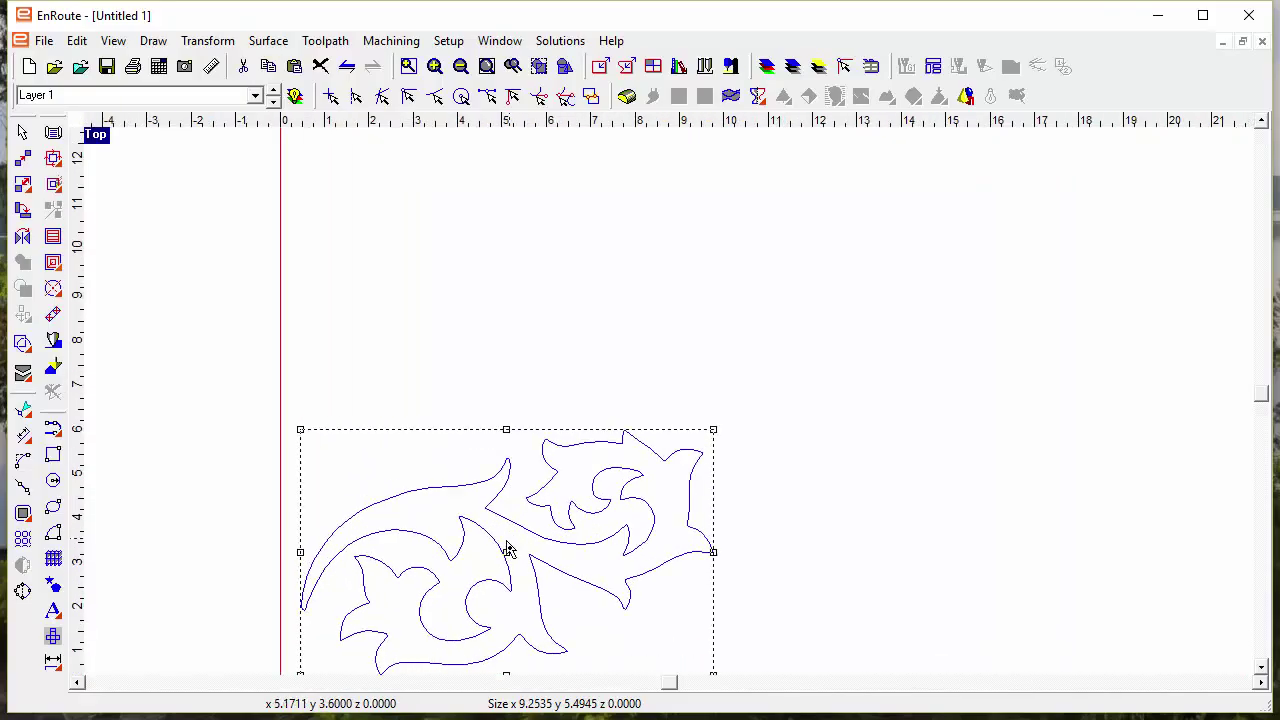
{"action": "middle_click_drag", "start_coordinate": [510, 545], "coordinate": [700, 431]}
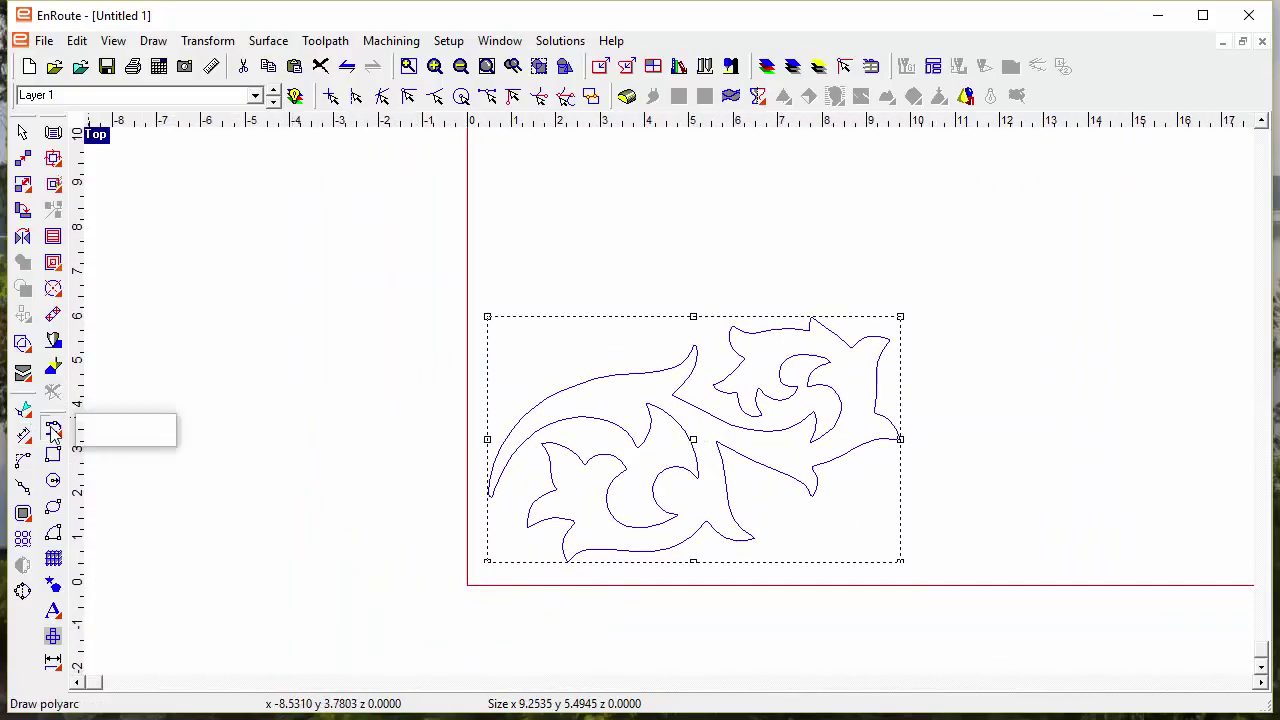
Draw a small S-shaped polyarc profile, about 0.8 by 0.8, outside the plate and move it closer to the plate's left edge.
{"action": "left_click_drag", "start_coordinate": [54, 430], "coordinate": [160, 428]}
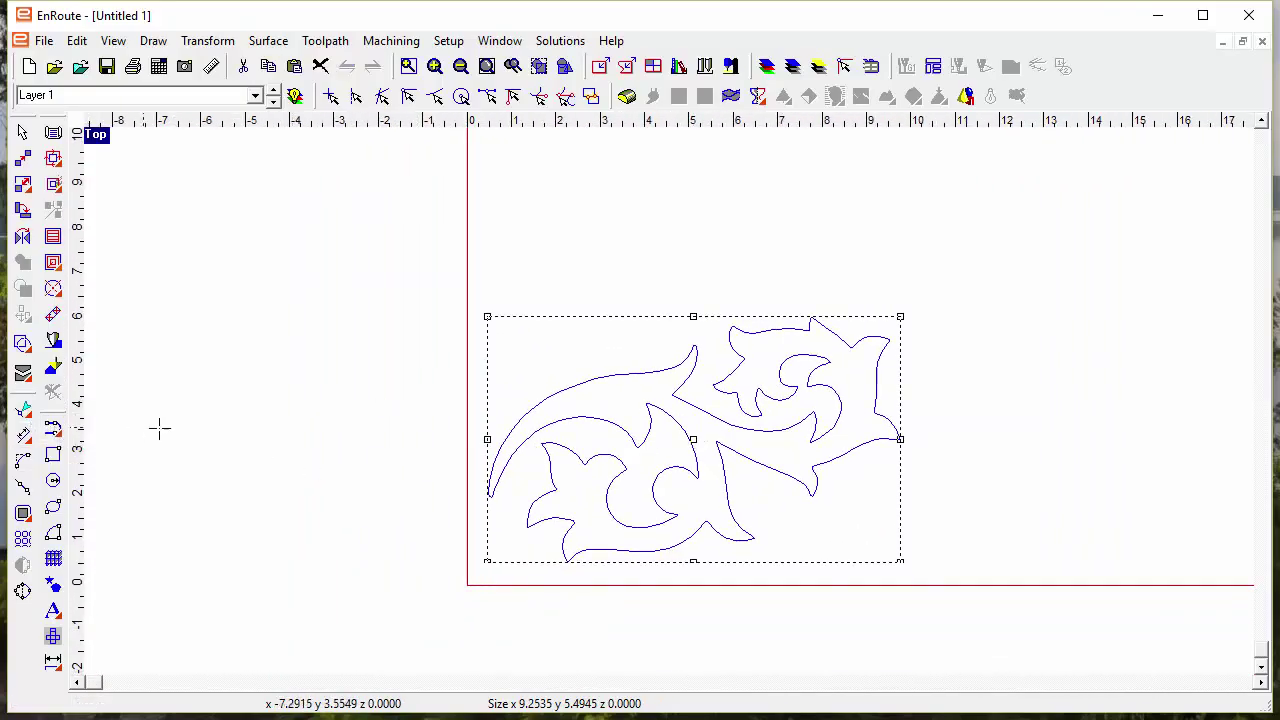
{"action": "left_click", "coordinate": [320, 372]}
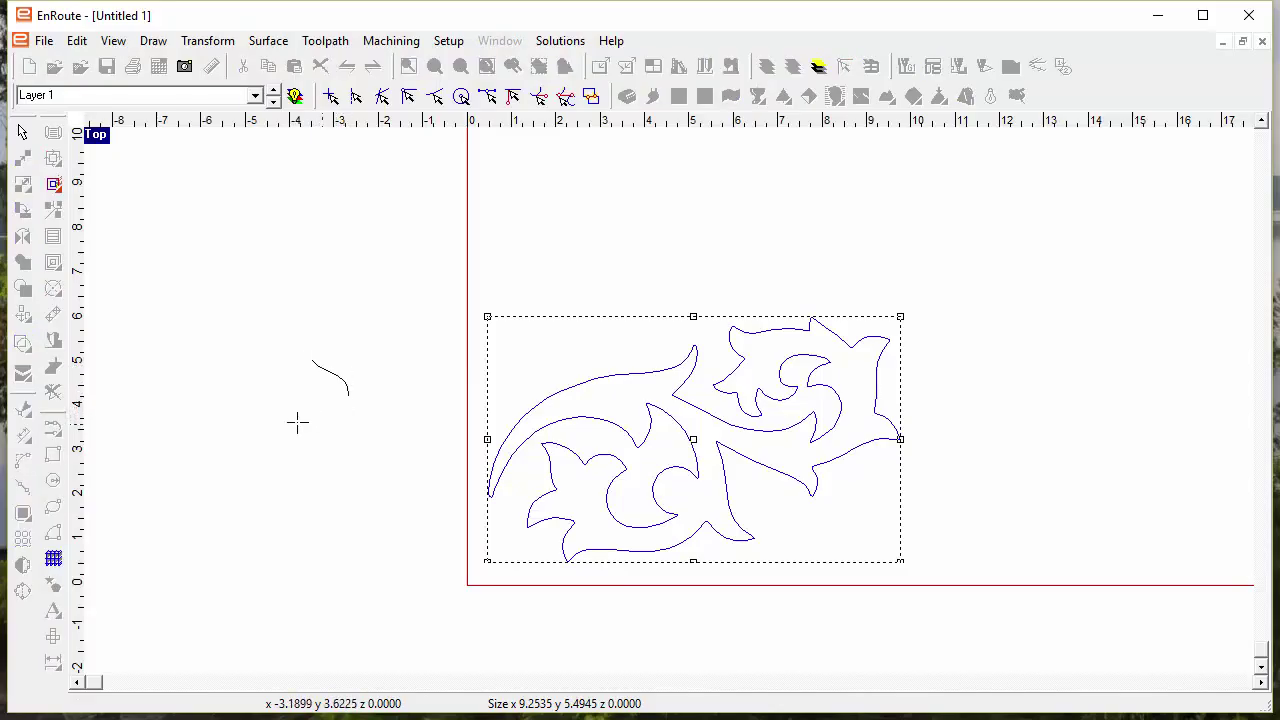
{"action": "right_click", "coordinate": [309, 397]}
{"action": "scroll", "coordinate": [312, 394], "scroll_direction": "up", "scroll_amount": 3}
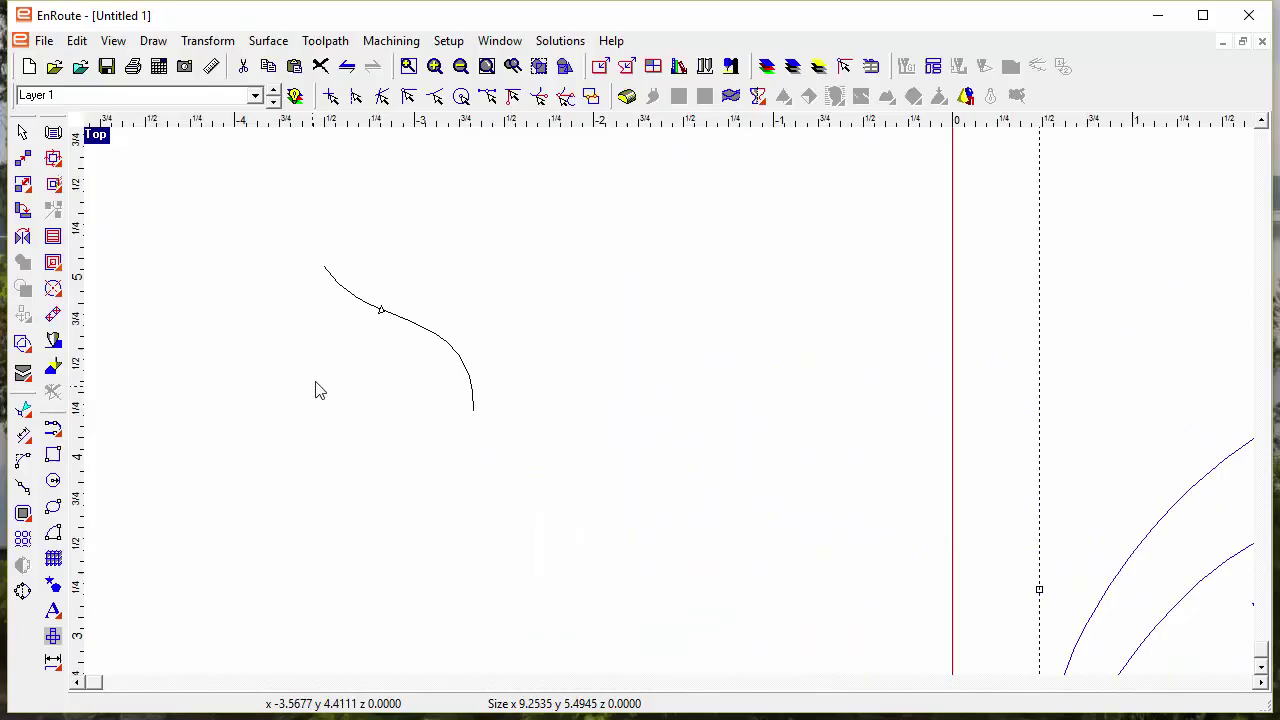
{"action": "scroll", "coordinate": [381, 375], "scroll_direction": "down", "scroll_amount": 3}
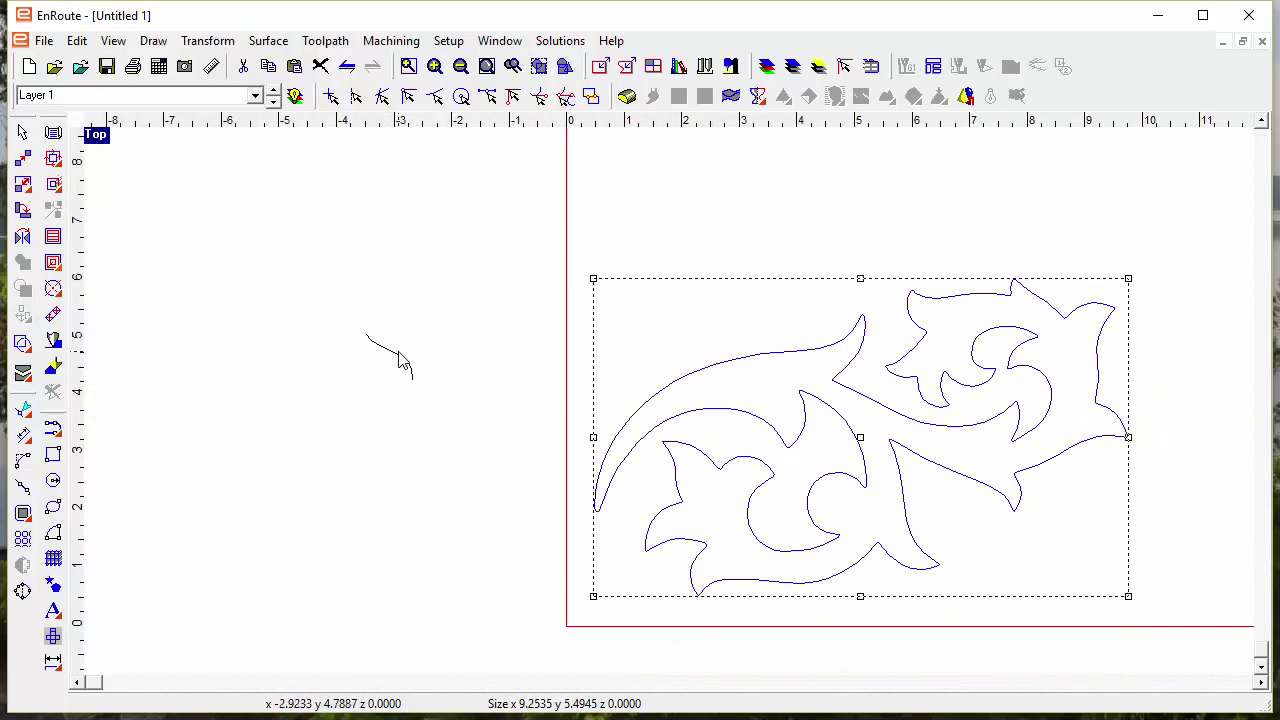
{"action": "left_click_drag", "start_coordinate": [398, 356], "coordinate": [490, 376]}
{"action": "left_click", "coordinate": [665, 400]}
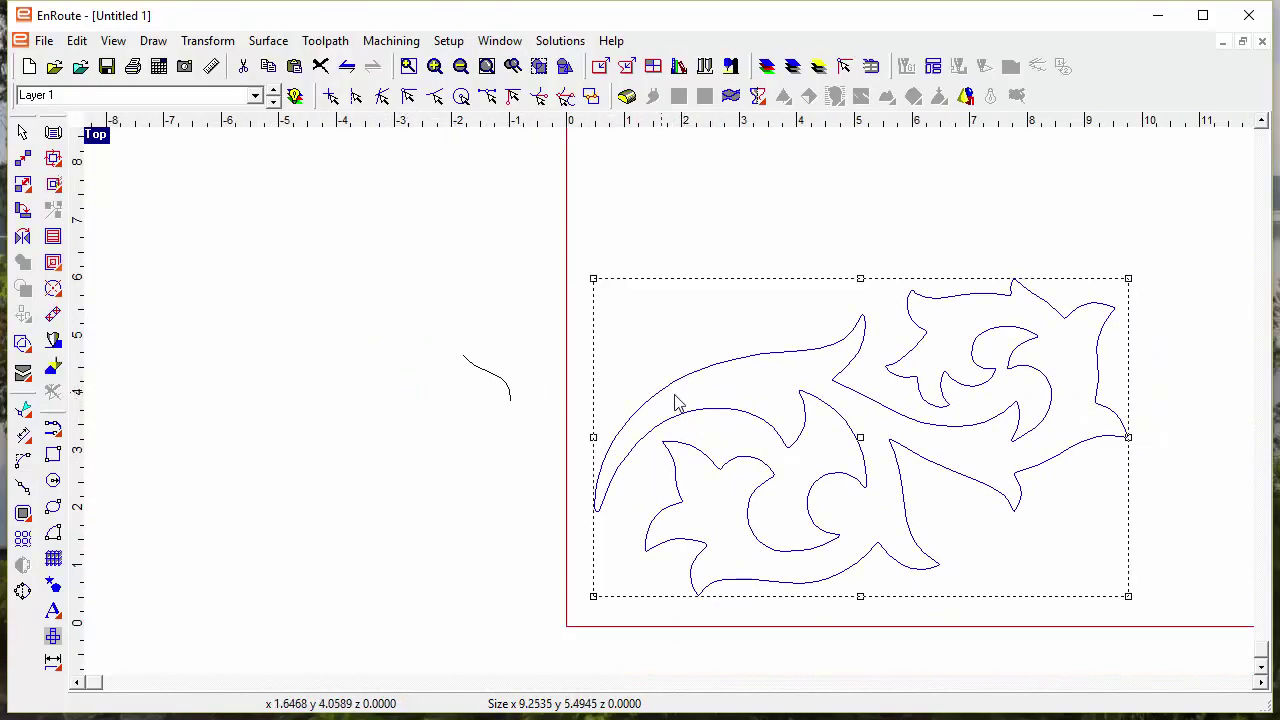
Create a flat relief from the scroll outlines in Normal mode with height and base at 0.
{"action": "left_click", "coordinate": [627, 95]}
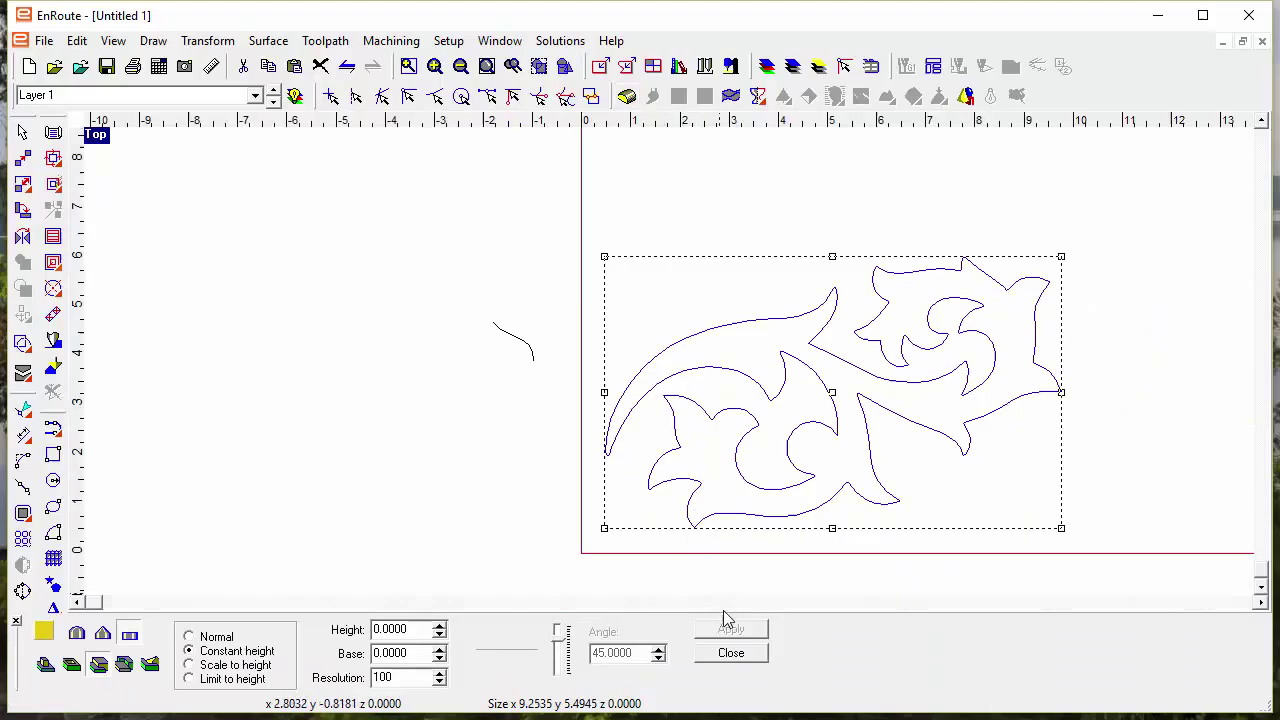
{"action": "left_click", "coordinate": [189, 637]}
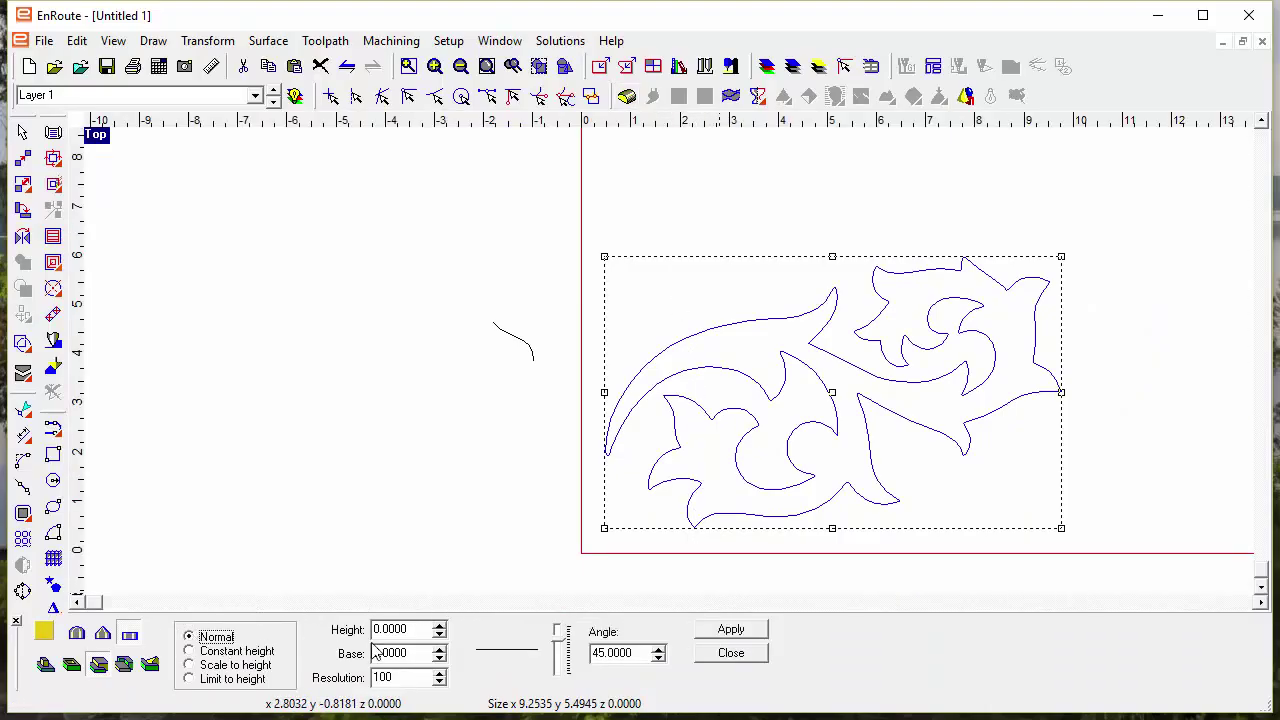
{"action": "left_click", "coordinate": [733, 630]}
{"action": "left_click", "coordinate": [731, 653]}
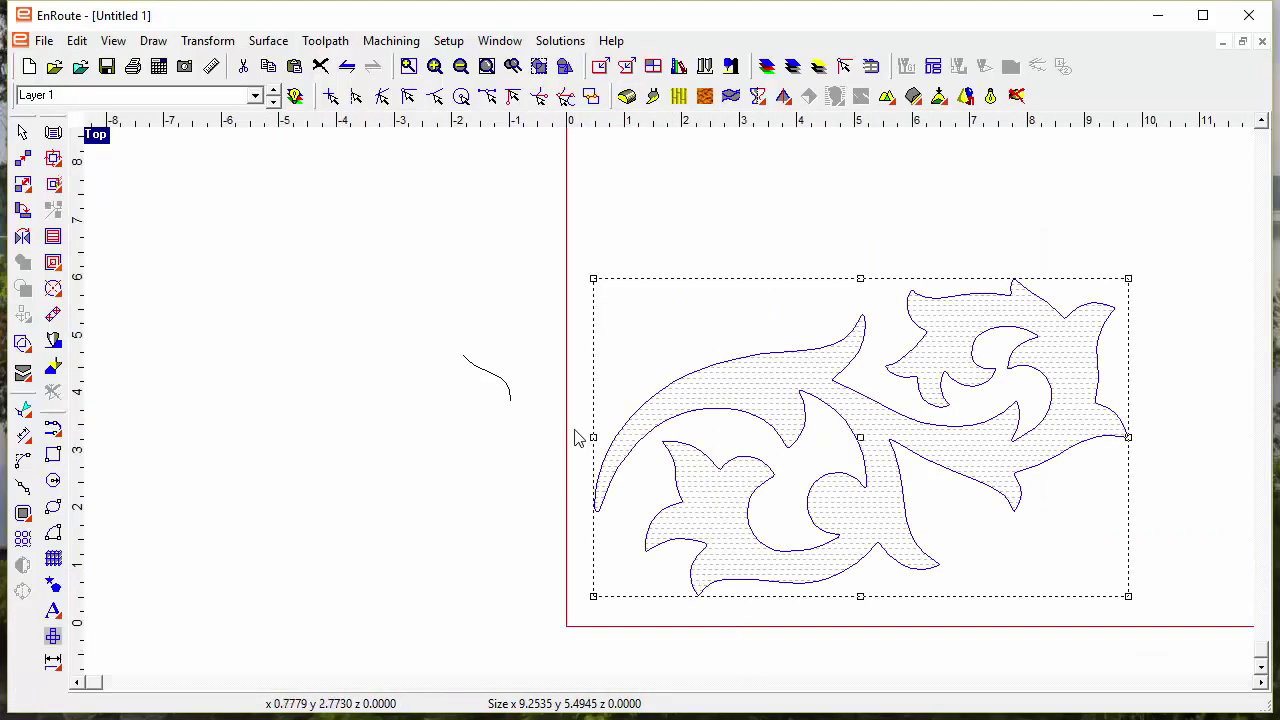
Chamfer the scroll relief to its centerline using the S-shaped profile as contour, with a constant height of 0.4.
{"action": "left_click", "coordinate": [783, 96]}
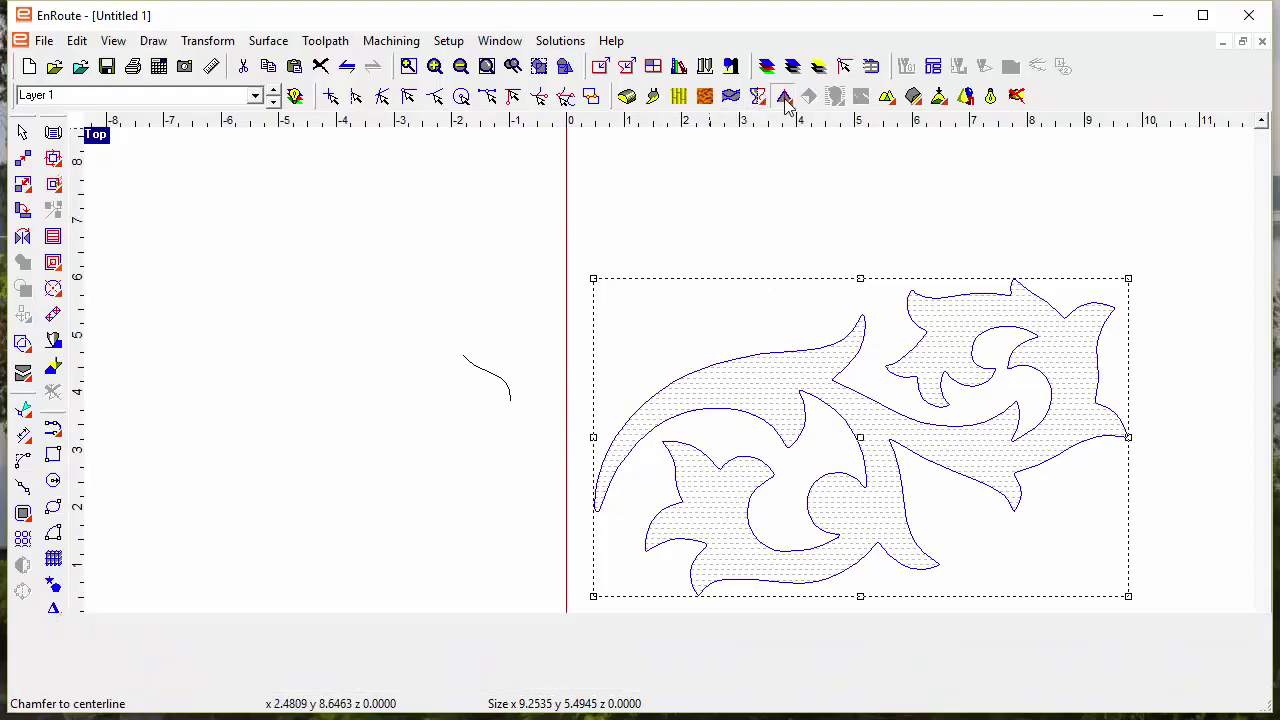
{"action": "left_click", "coordinate": [517, 337]}
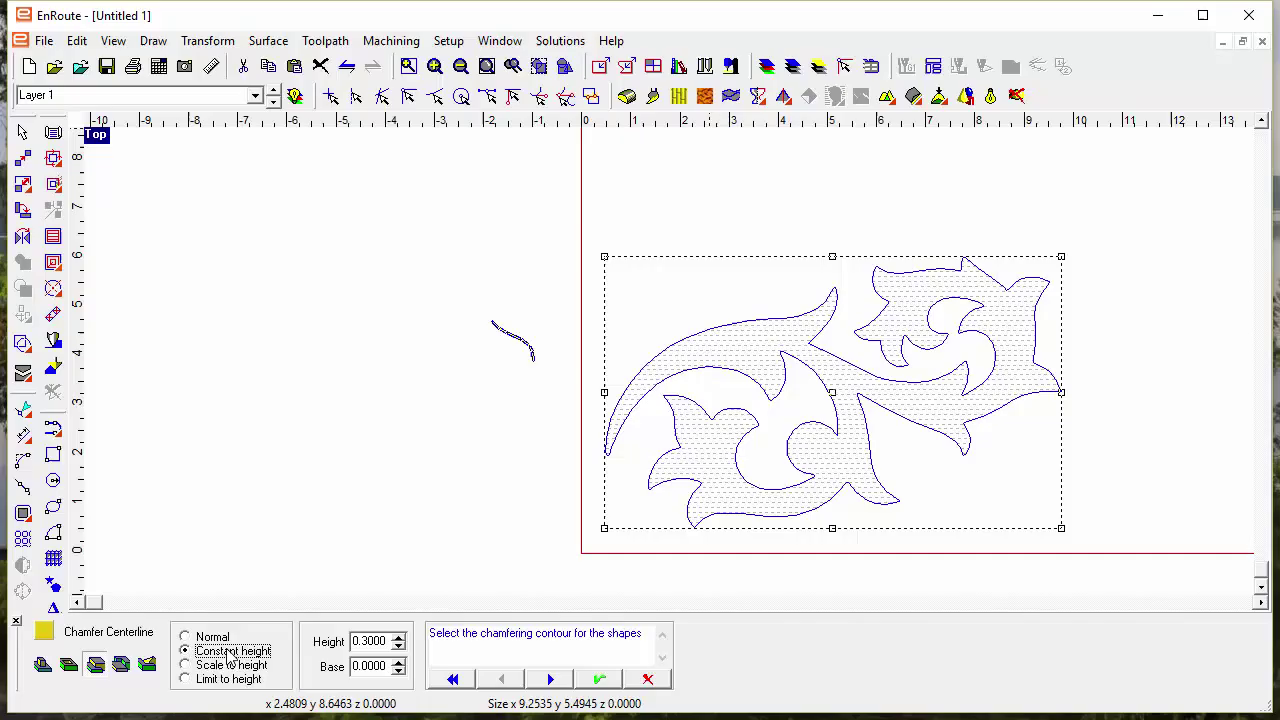
{"action": "left_click", "coordinate": [398, 638]}
{"action": "left_click", "coordinate": [601, 681]}
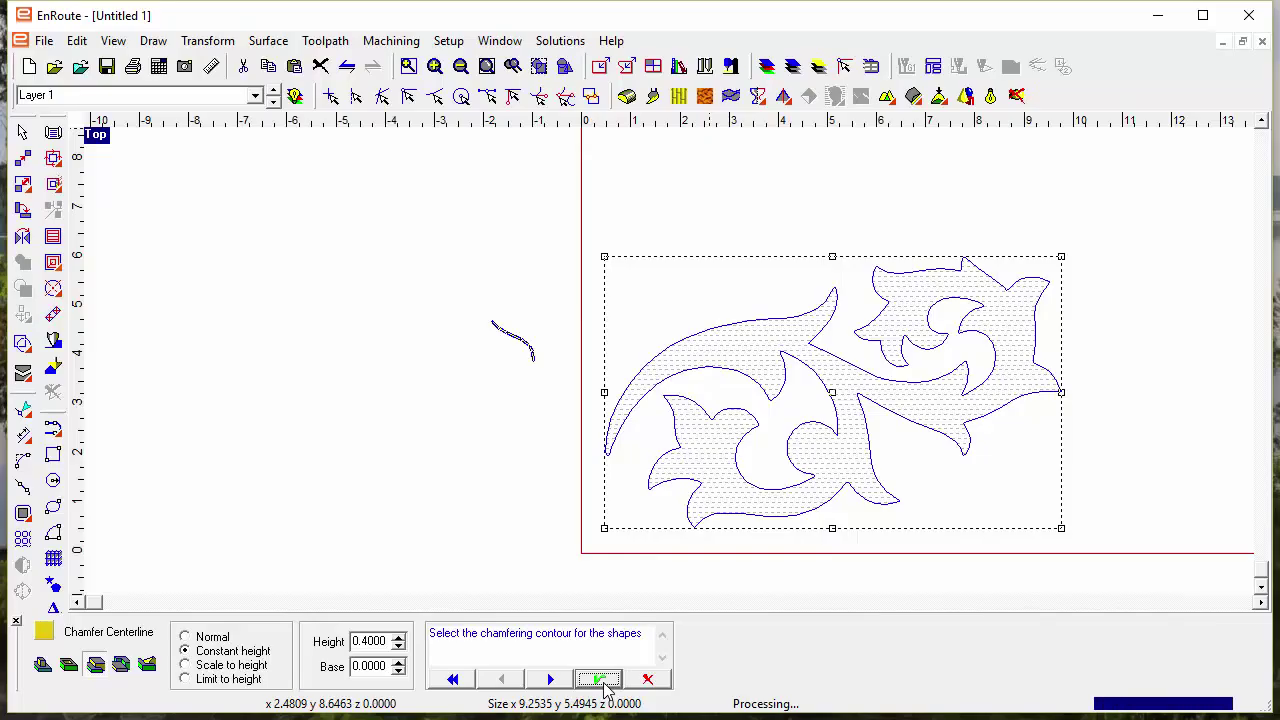
Render the chamfered scroll relief as a shaded surface and smooth it.
{"action": "middle_click_drag", "start_coordinate": [810, 494], "coordinate": [625, 473]}
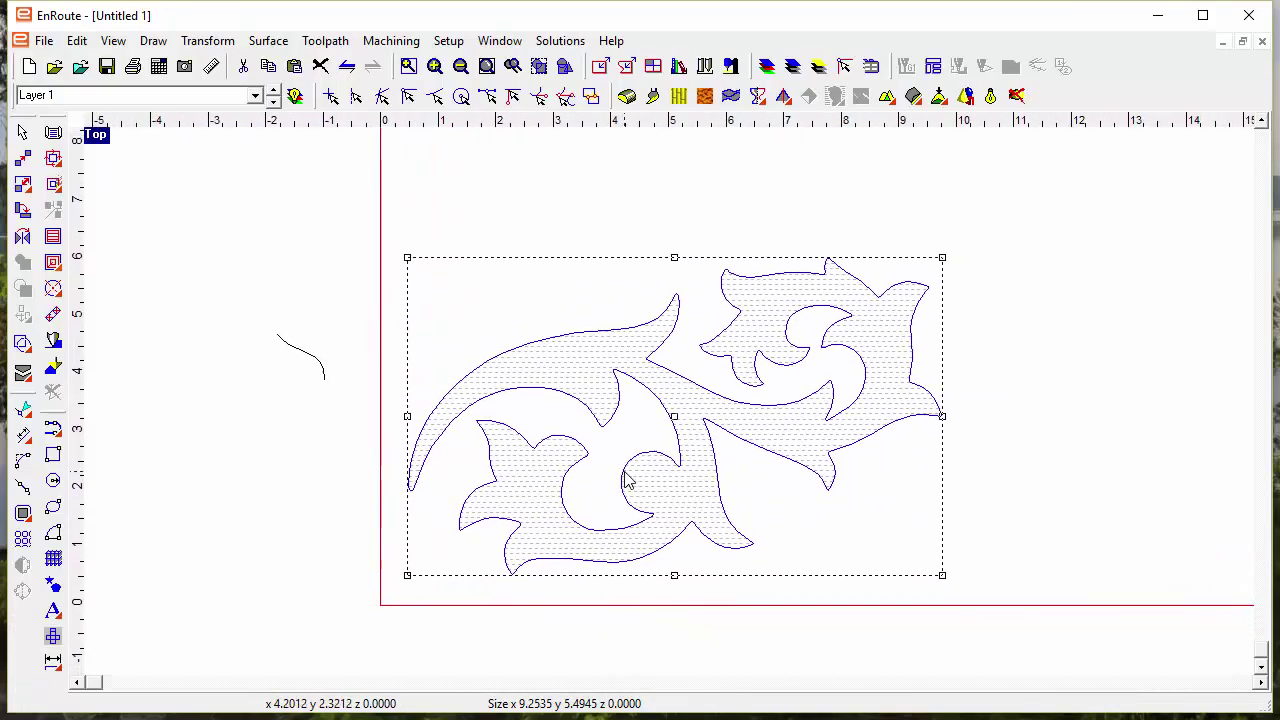
{"action": "left_click", "coordinate": [990, 95]}
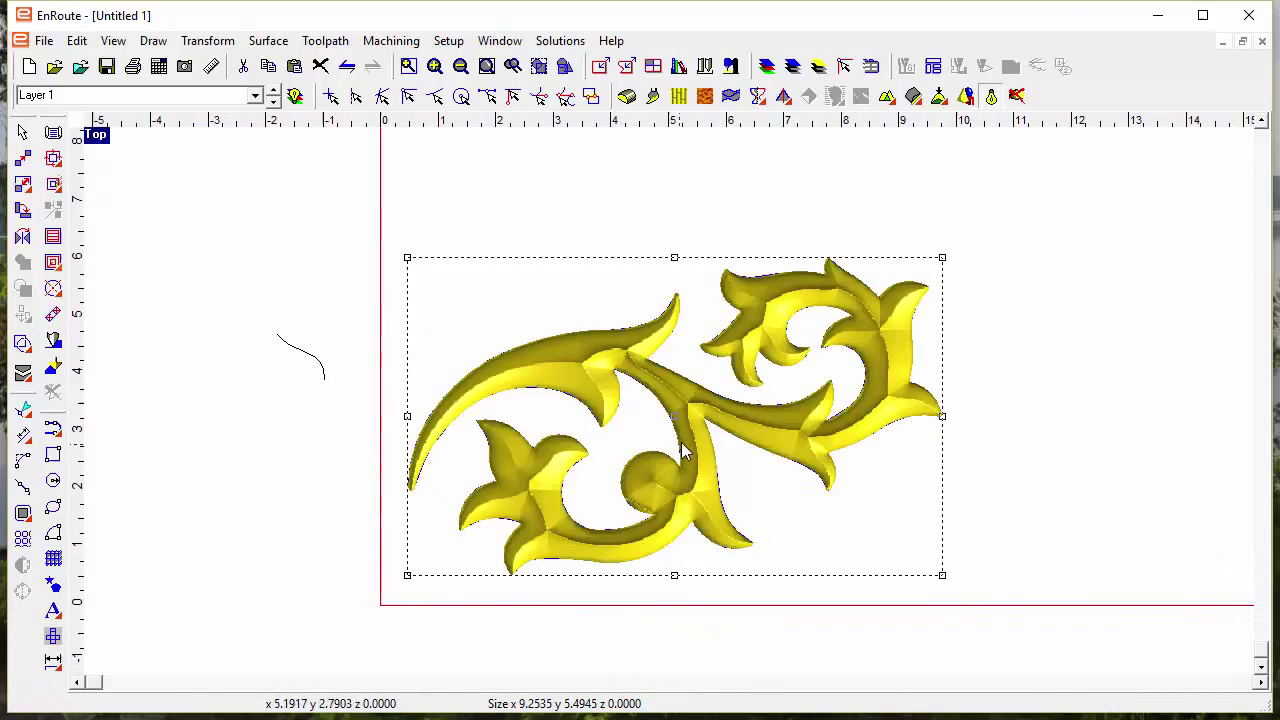
{"action": "scroll", "coordinate": [683, 452], "scroll_direction": "up", "scroll_amount": 2}
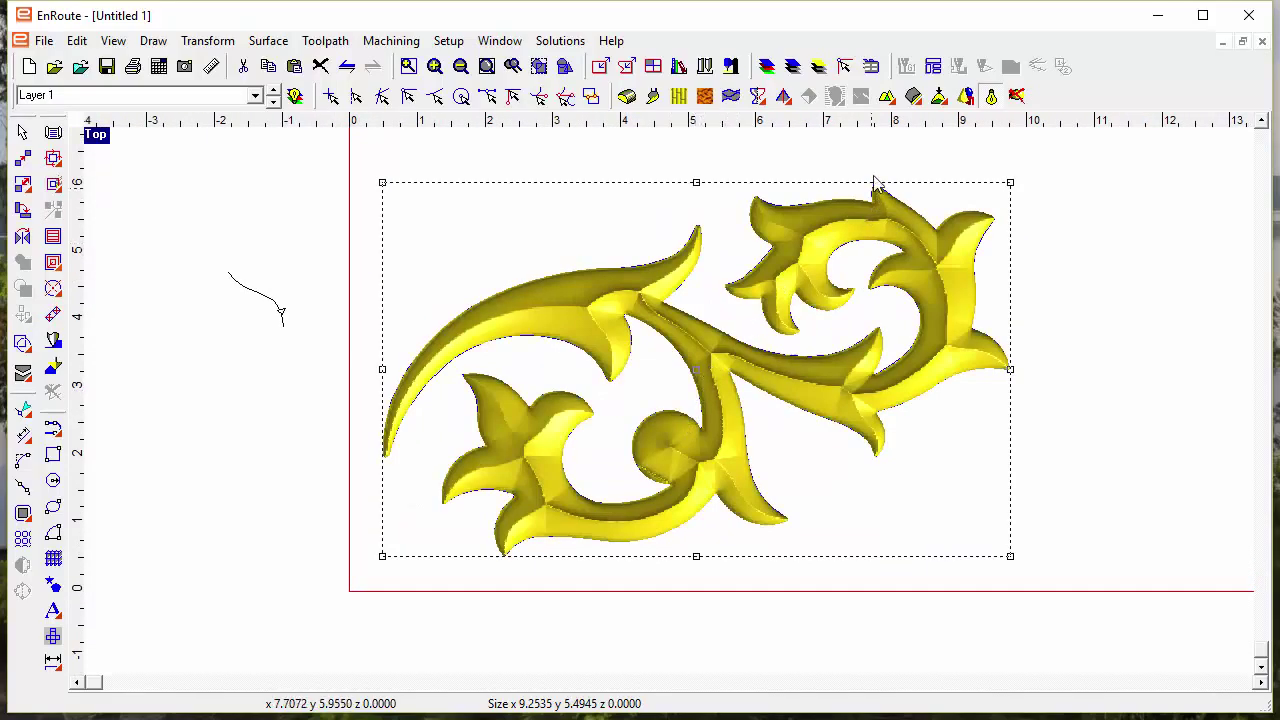
{"action": "left_click", "coordinate": [912, 96]}
{"action": "left_click", "coordinate": [352, 630]}
{"action": "left_click", "coordinate": [353, 653]}
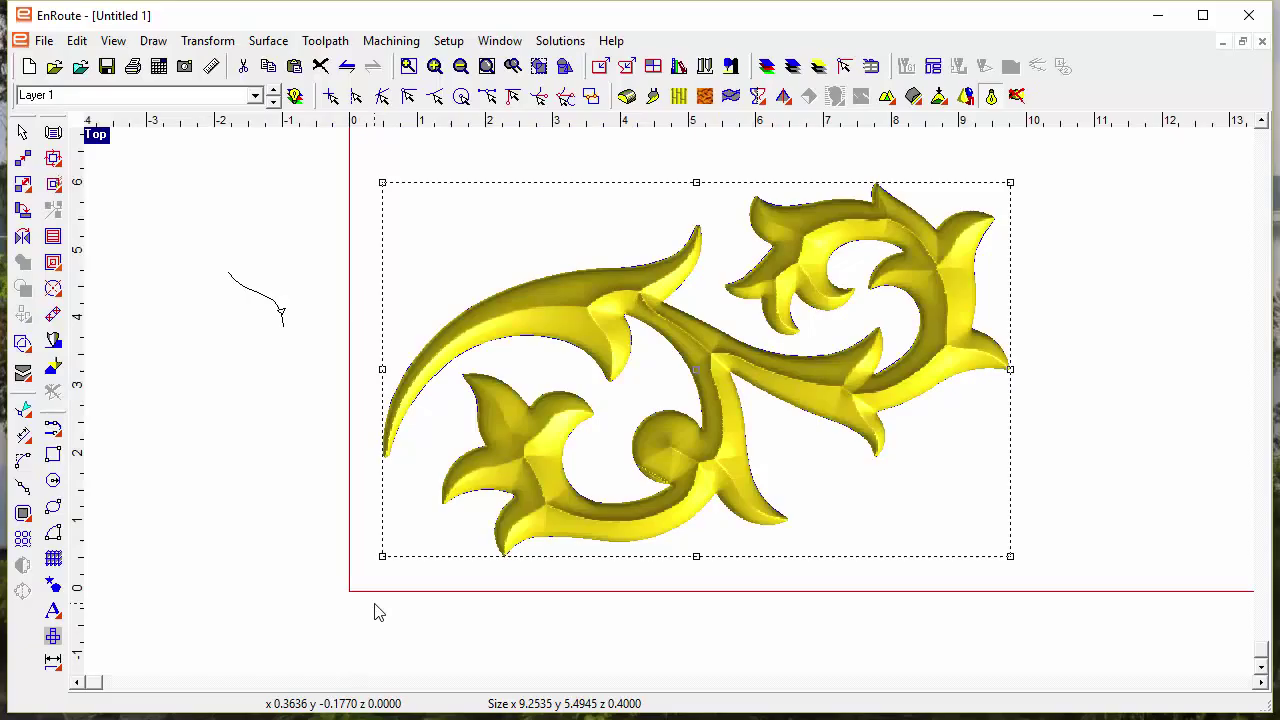
Examine the smoothed scroll relief from several angles in the perspective view and return to the top view.
{"action": "key", "text": "F5"}
{"action": "middle_click_drag", "start_coordinate": [392, 535], "coordinate": [652, 503]}
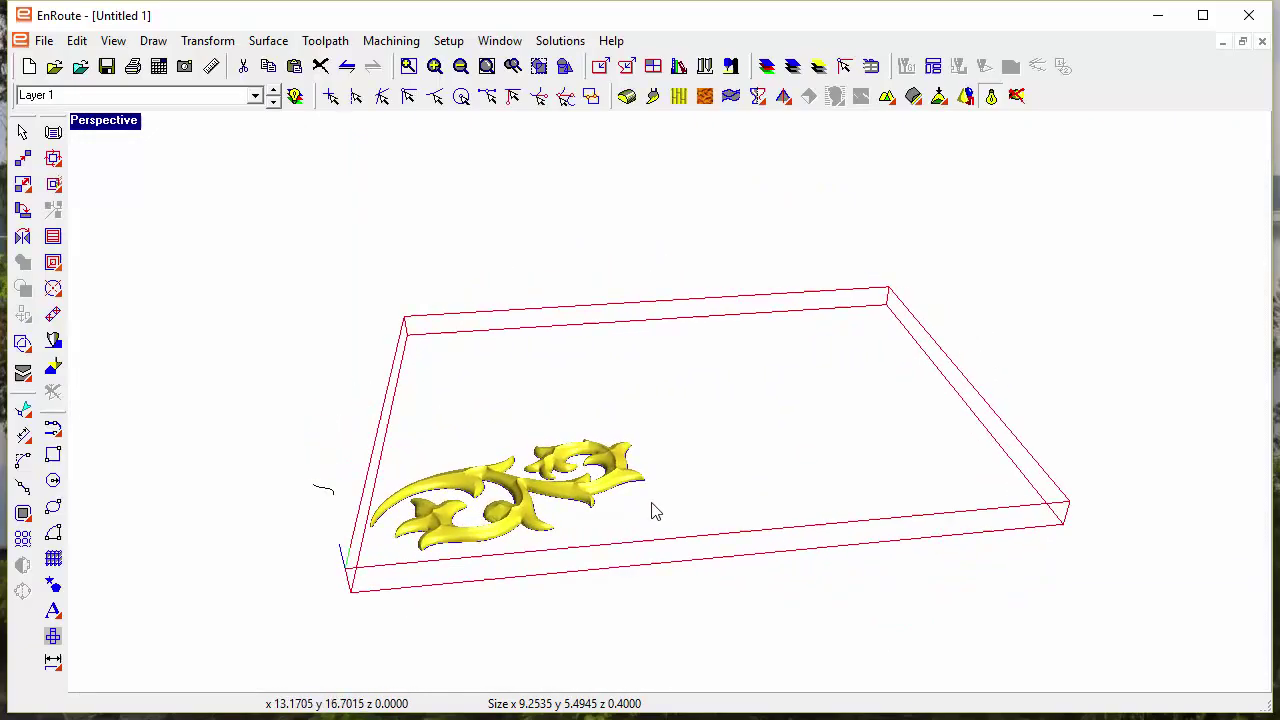
{"action": "right_click_drag", "start_coordinate": [447, 512], "coordinate": [671, 511]}
{"action": "middle_click_drag", "start_coordinate": [466, 608], "coordinate": [469, 490]}
{"action": "right_click_drag", "start_coordinate": [407, 507], "coordinate": [546, 491]}
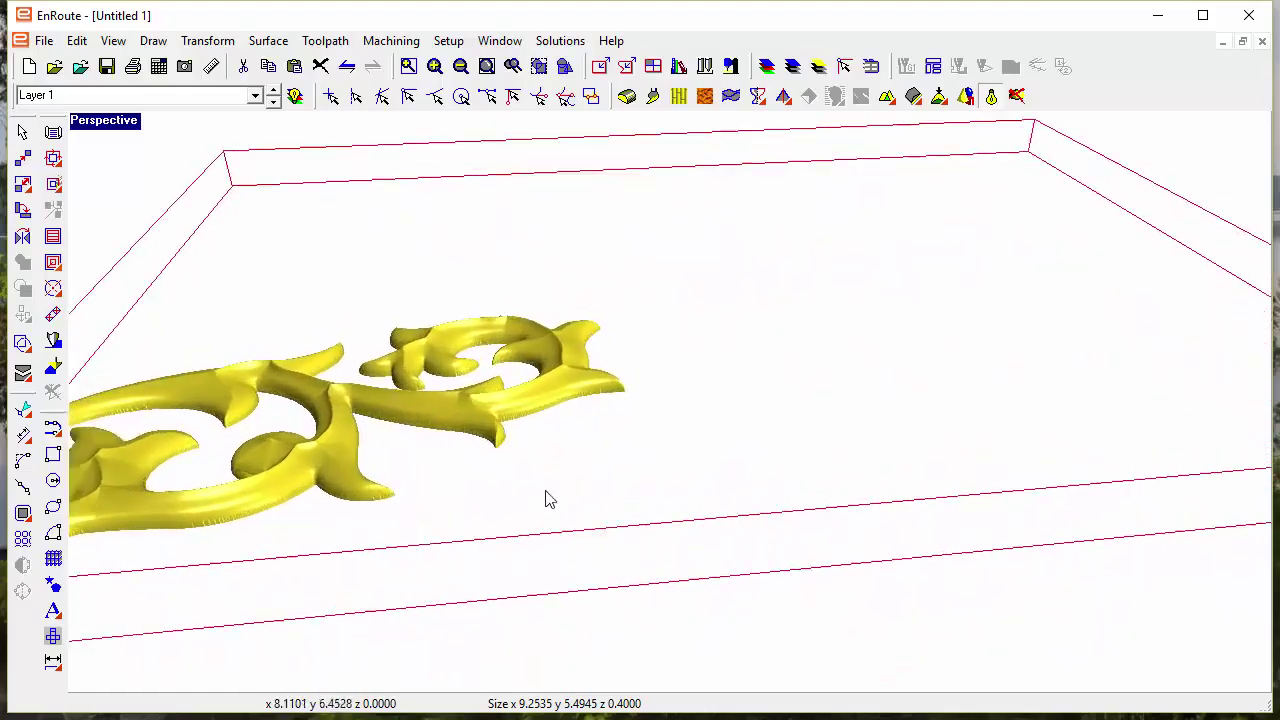
{"action": "left_click_drag", "start_coordinate": [548, 499], "coordinate": [686, 486]}
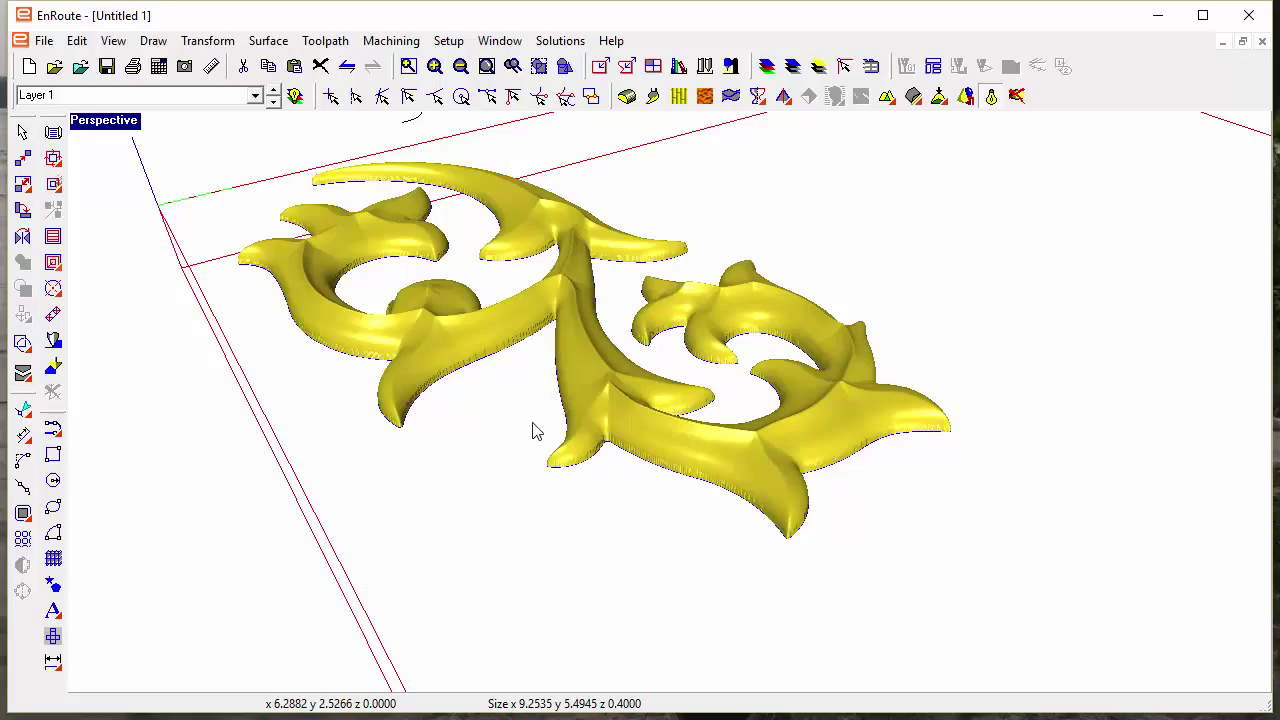
{"action": "left_click_drag", "start_coordinate": [452, 444], "coordinate": [830, 486]}
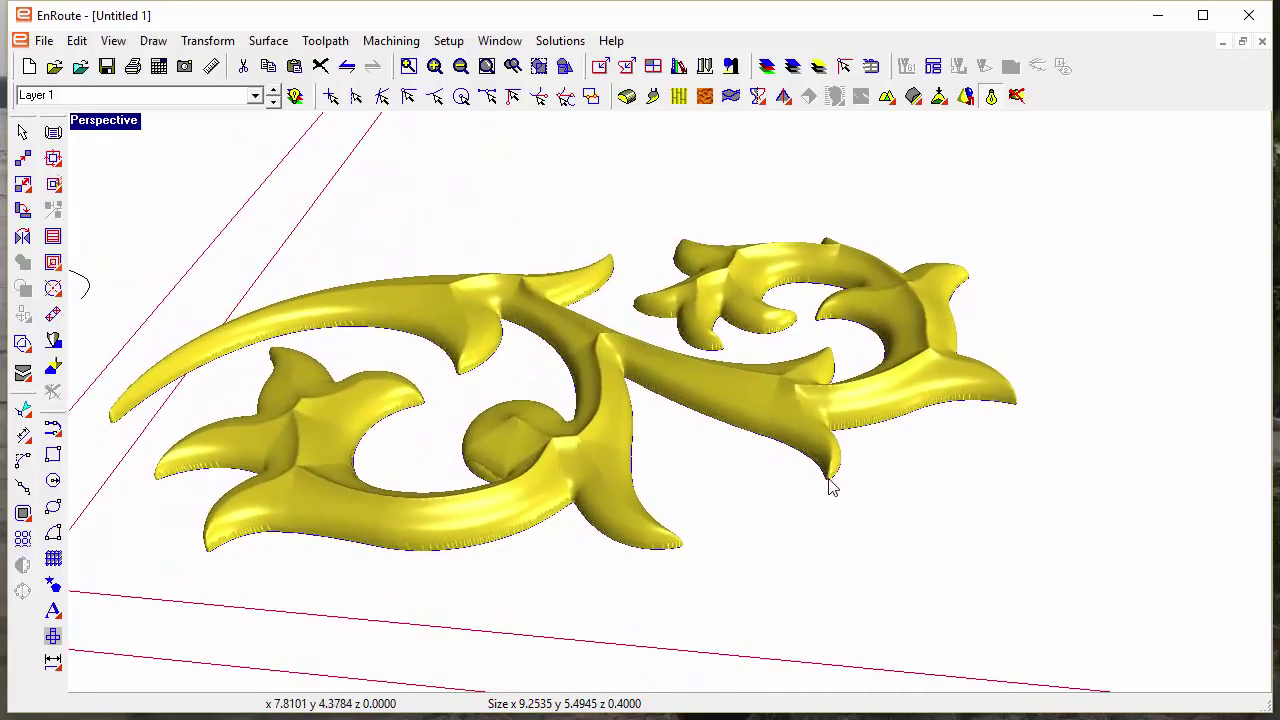
{"action": "key", "text": "F5"}
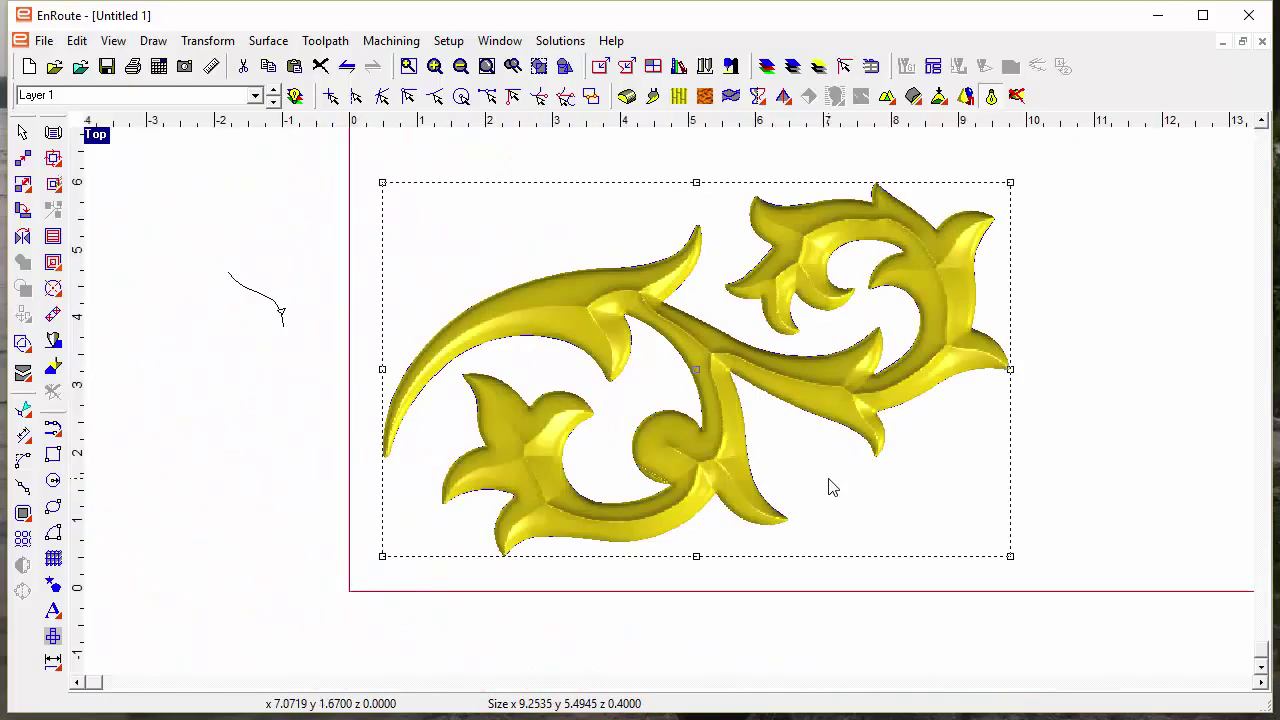